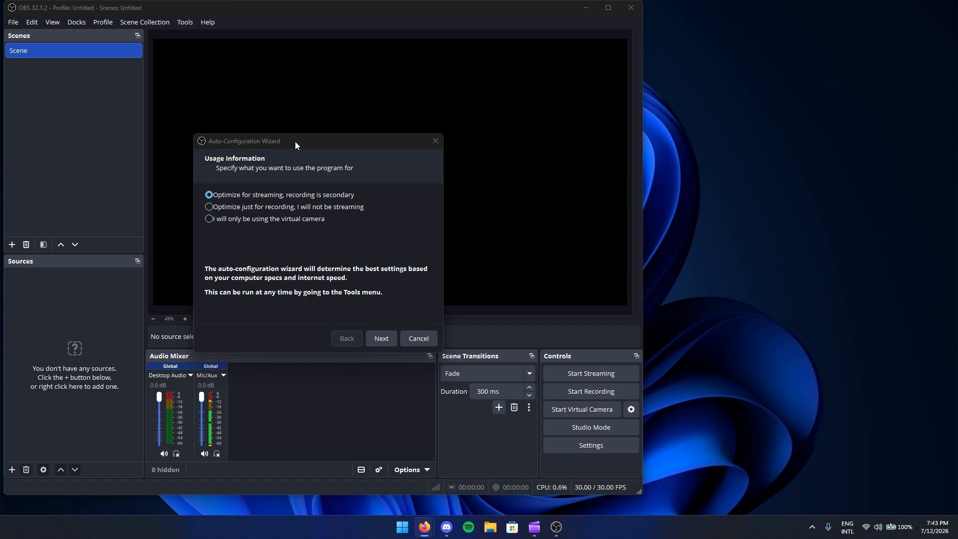
- Choose 'Optimize just for recording, I will not be streaming' in the wizard and advance to Video Settings
{"action": "left_click_drag", "start_coordinate": [294, 142], "coordinate": [292, 119]}
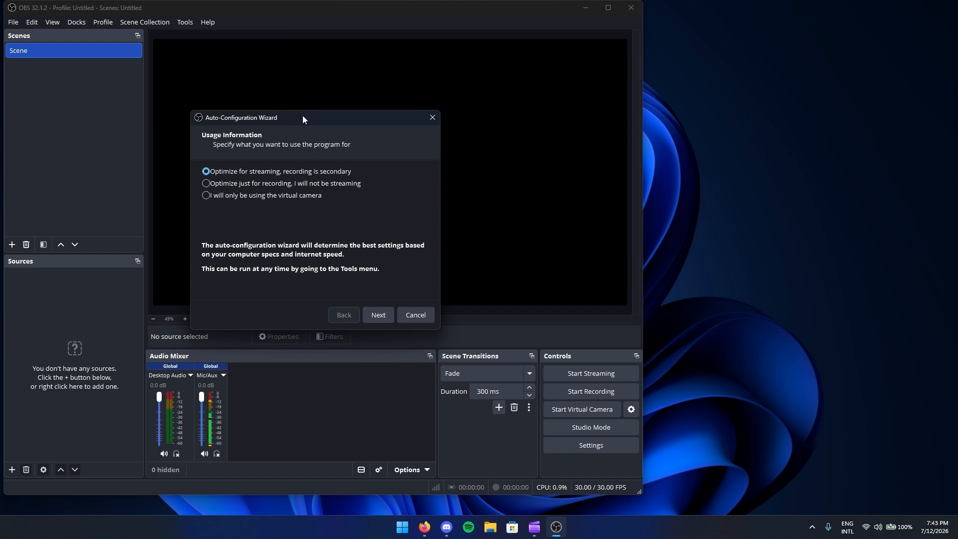
{"action": "left_click_drag", "start_coordinate": [302, 115], "coordinate": [336, 113]}
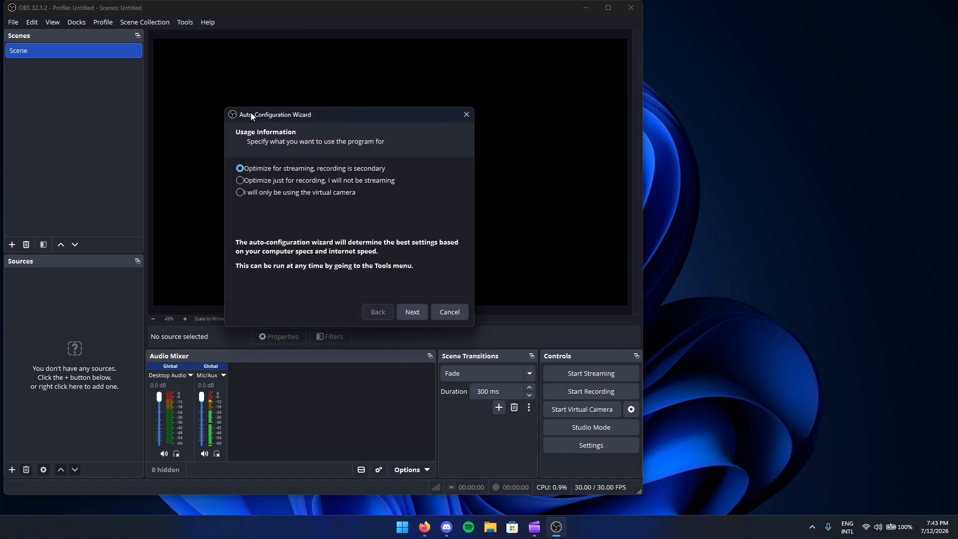
{"action": "left_click_drag", "start_coordinate": [300, 116], "coordinate": [293, 115]}
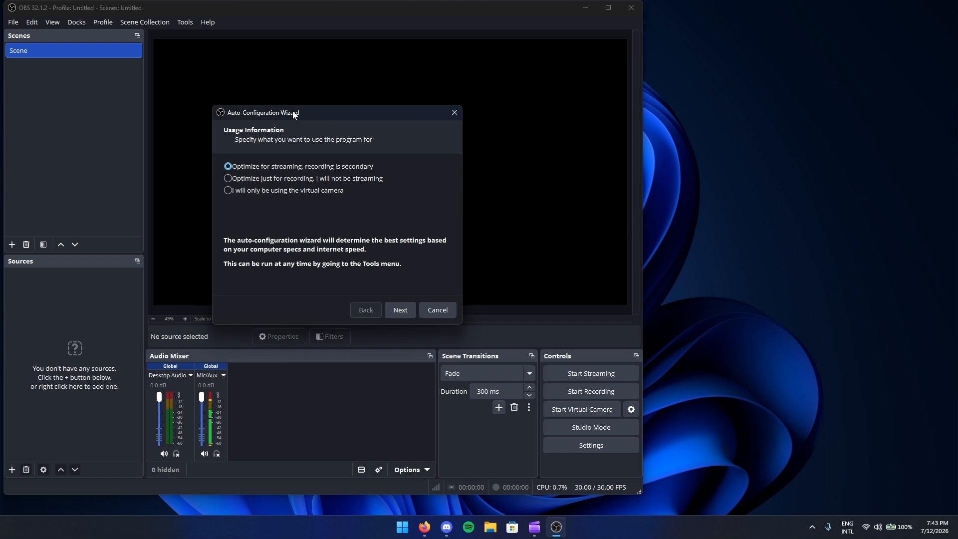
{"action": "left_click_drag", "start_coordinate": [292, 111], "coordinate": [286, 103]}
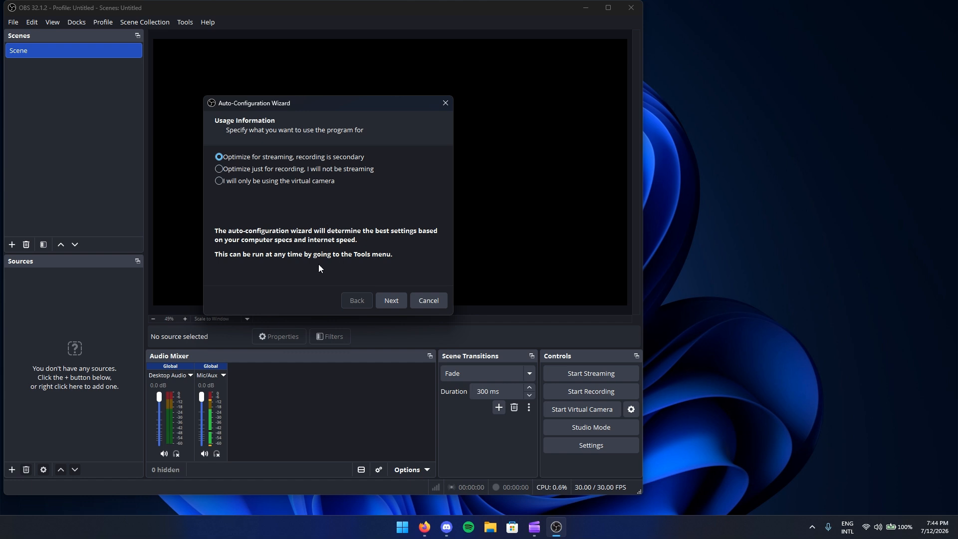
{"action": "left_click_drag", "start_coordinate": [350, 107], "coordinate": [363, 106]}
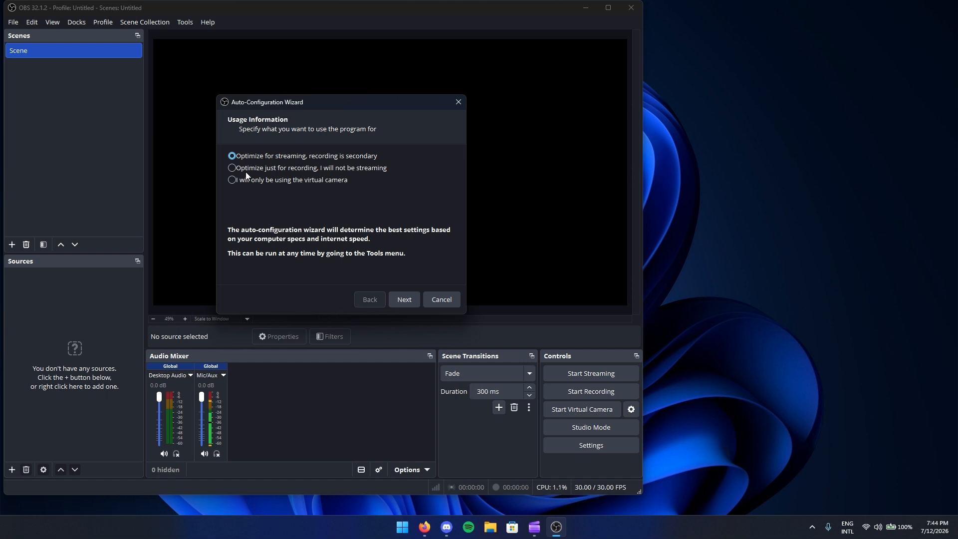
{"action": "left_click", "coordinate": [306, 168]}
{"action": "left_click", "coordinate": [399, 298]}
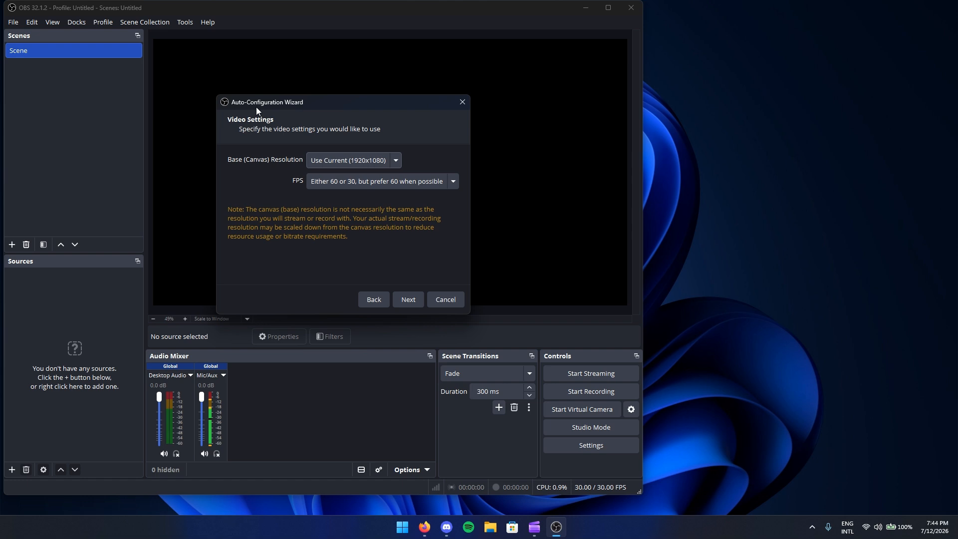
- Keep the Use Current 1920x1080 canvas, choose 30 FPS, and continue to Final Results
{"action": "left_click_drag", "start_coordinate": [256, 102], "coordinate": [260, 92]}
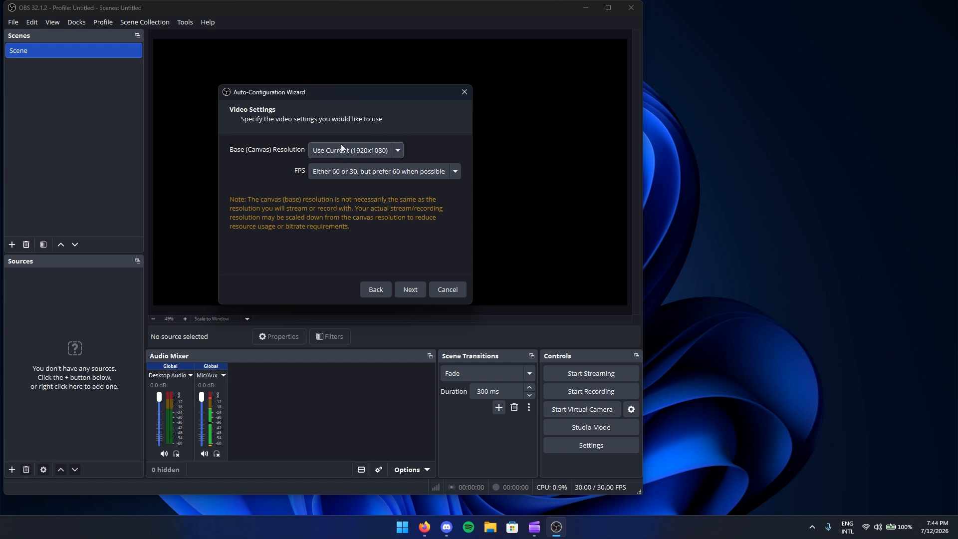
{"action": "left_click", "coordinate": [329, 149]}
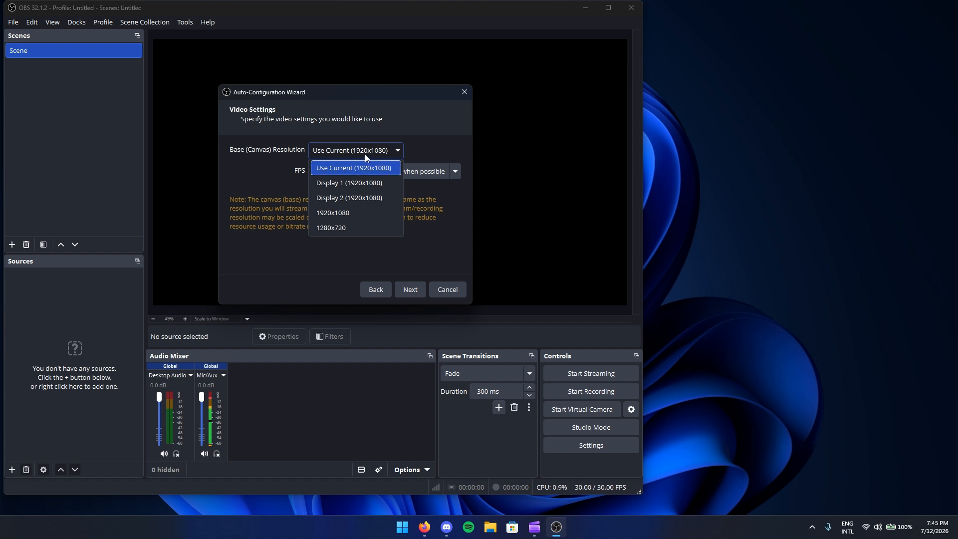
{"action": "left_click", "coordinate": [336, 163]}
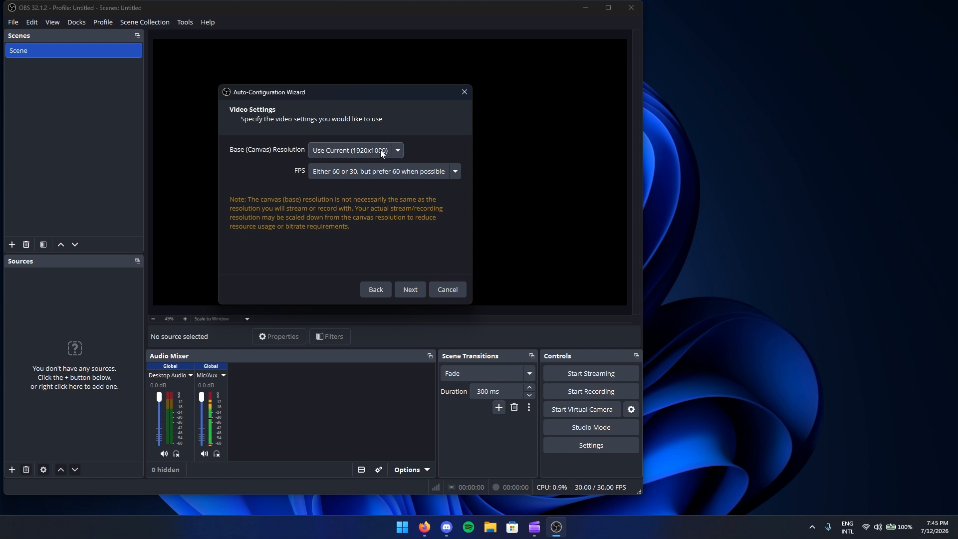
{"action": "left_click", "coordinate": [373, 170]}
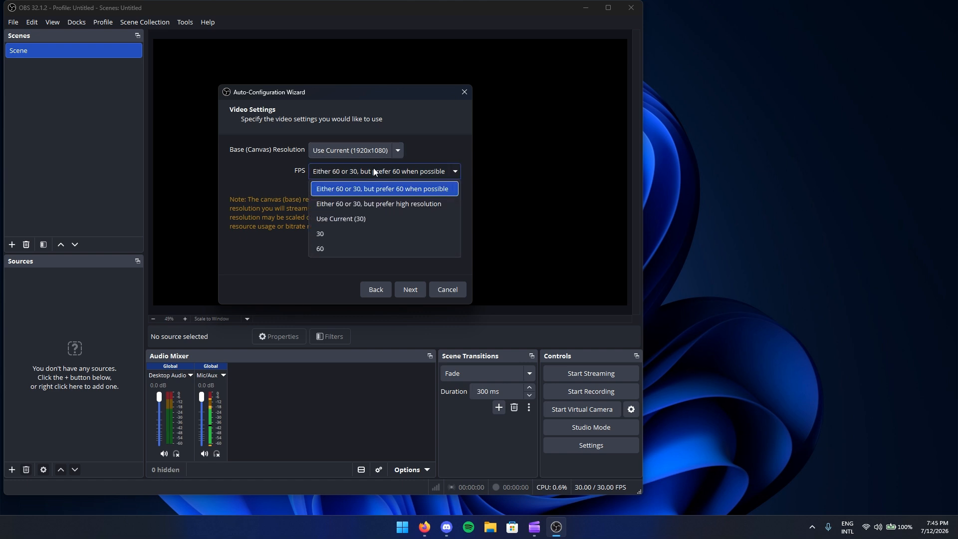
{"action": "left_click", "coordinate": [333, 232]}
{"action": "left_click", "coordinate": [331, 174]}
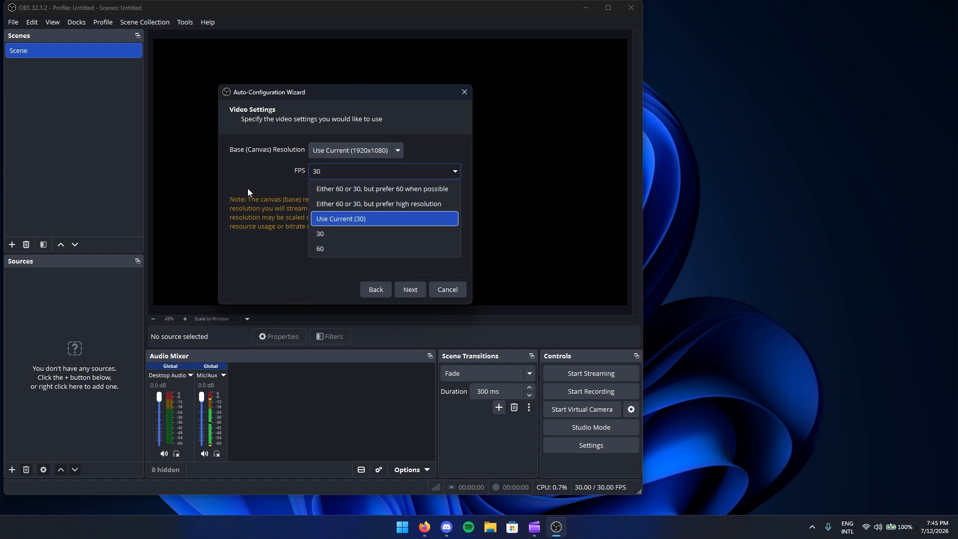
{"action": "left_click", "coordinate": [342, 239]}
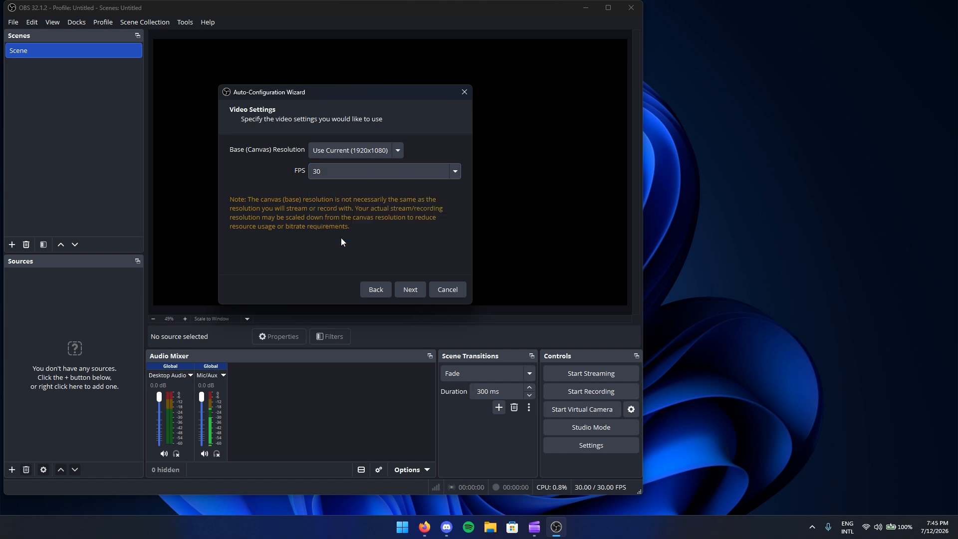
{"action": "left_click", "coordinate": [406, 291]}
{"action": "mouse_move", "coordinate": [277, 94]}
{"action": "left_mouse_down"}
{"action": "mouse_move", "coordinate": [287, 96]}
{"action": "mouse_move", "coordinate": [262, 96]}
{"action": "left_mouse_up"}
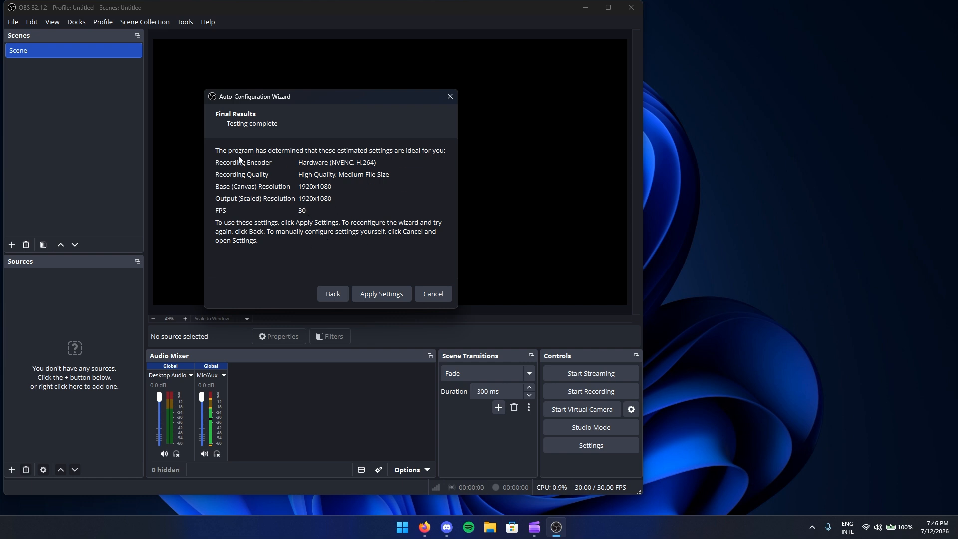
- Apply the recommended NVENC H.264, High Quality, 1920x1080 at 30 FPS settings
{"action": "left_click", "coordinate": [381, 296]}
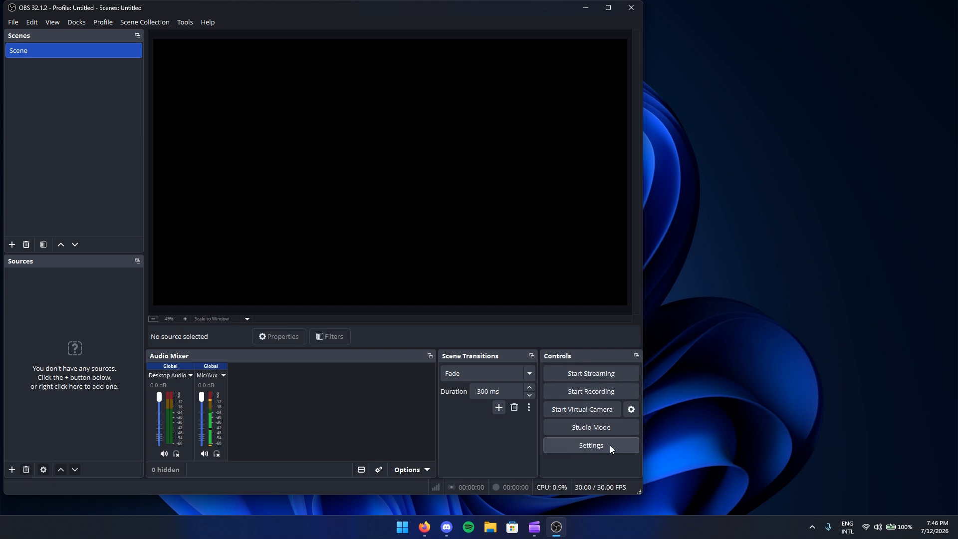
- Switch the General language setting to Português brasileiro, apply it, and restart OBS
{"action": "left_click", "coordinate": [594, 445]}
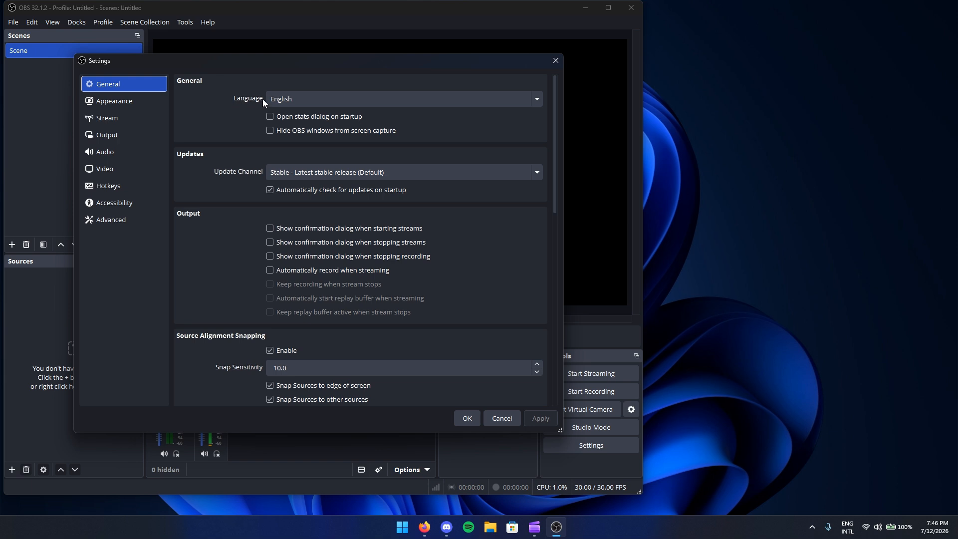
{"action": "left_click", "coordinate": [301, 100]}
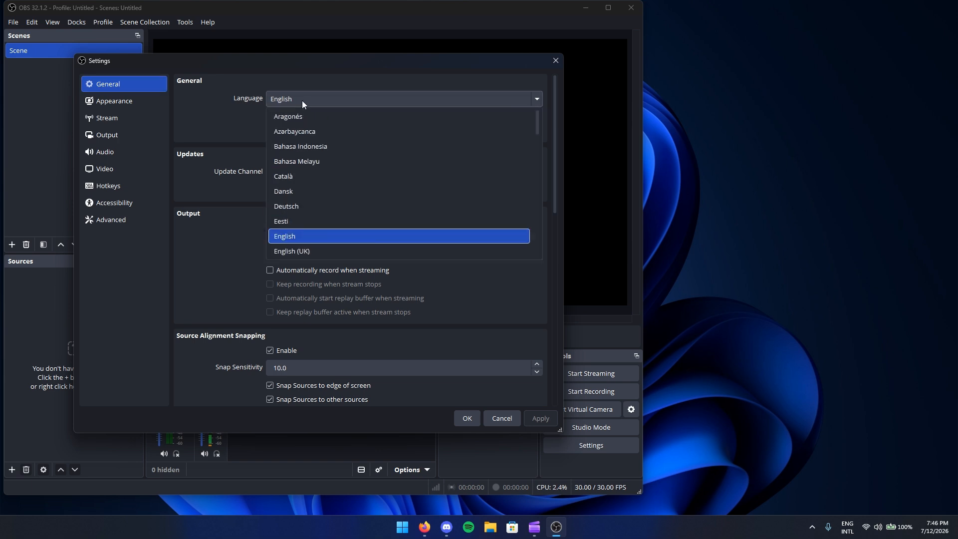
{"action": "scroll", "coordinate": [315, 149], "scroll_direction": "down", "scroll_amount": 6}
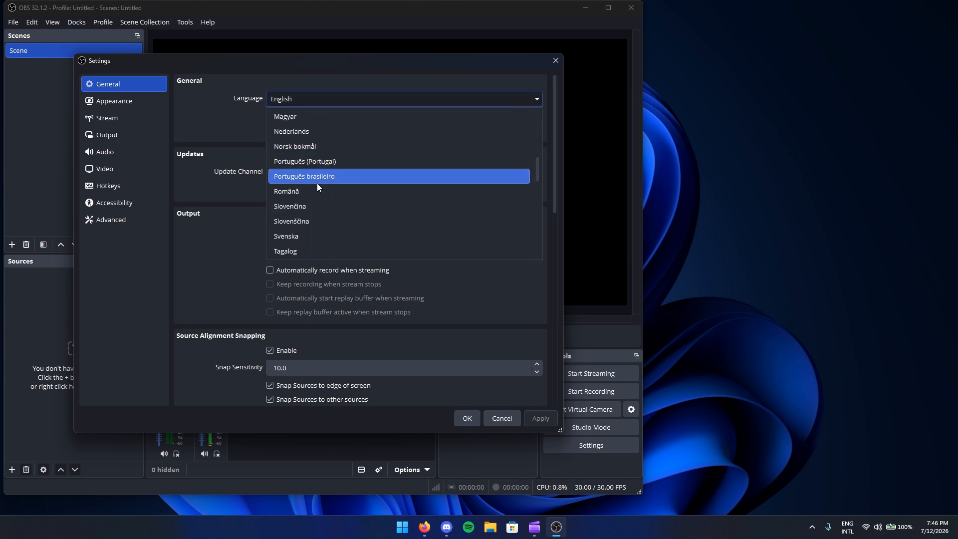
{"action": "left_click", "coordinate": [297, 175]}
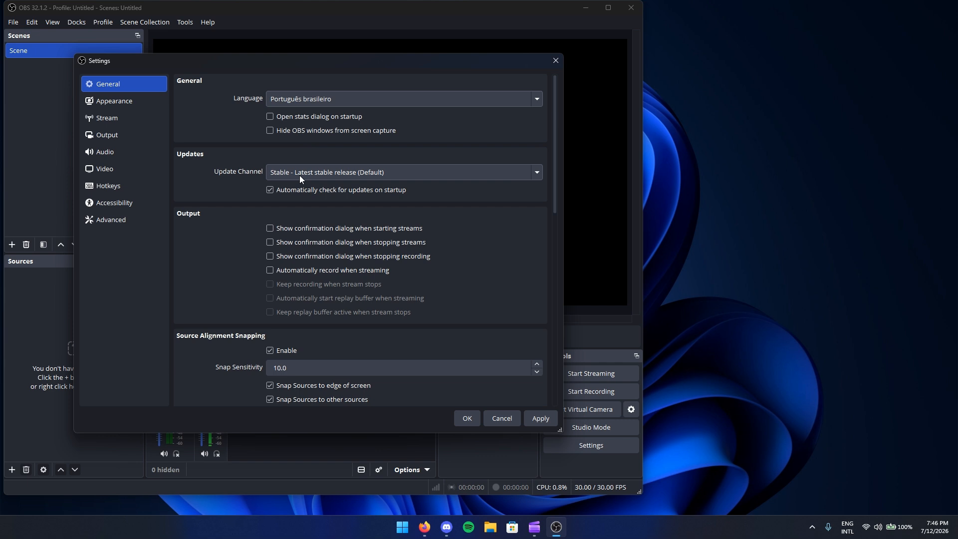
{"action": "left_click", "coordinate": [540, 418]}
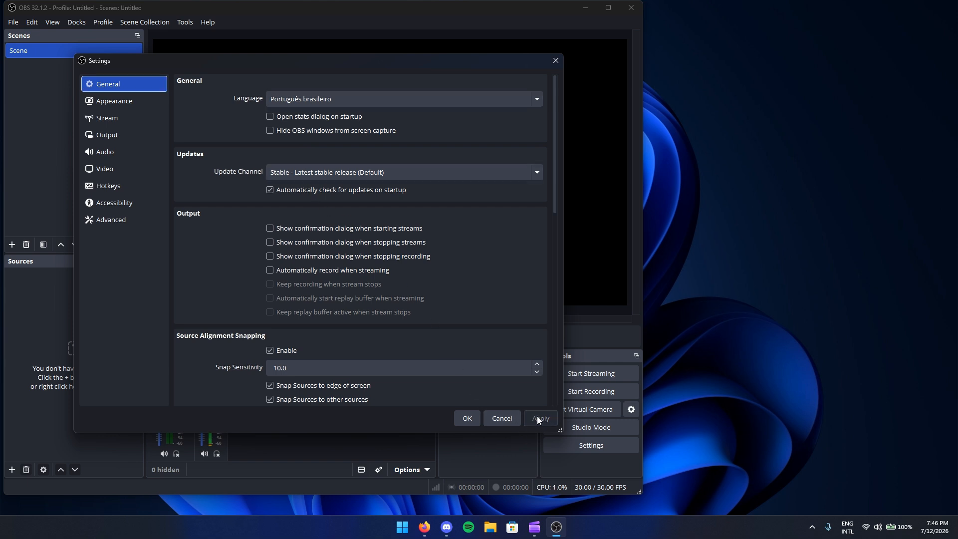
{"action": "left_click", "coordinate": [466, 417]}
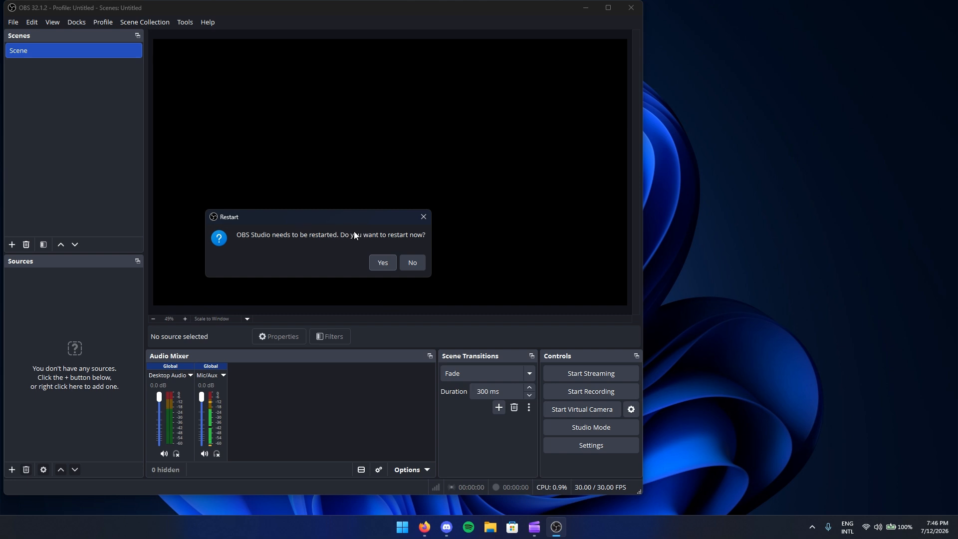
{"action": "left_click", "coordinate": [379, 262]}
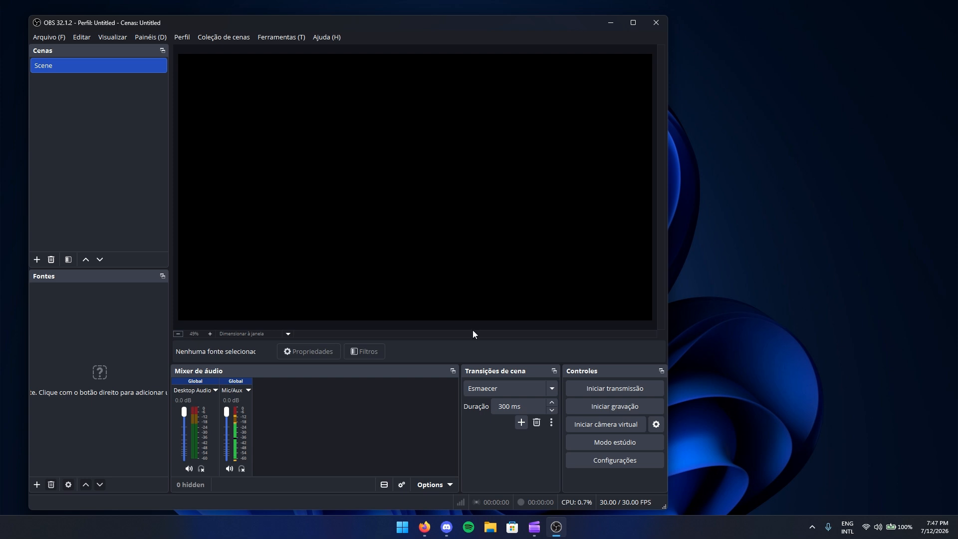
{"action": "left_click_drag", "start_coordinate": [357, 18], "coordinate": [409, 19]}
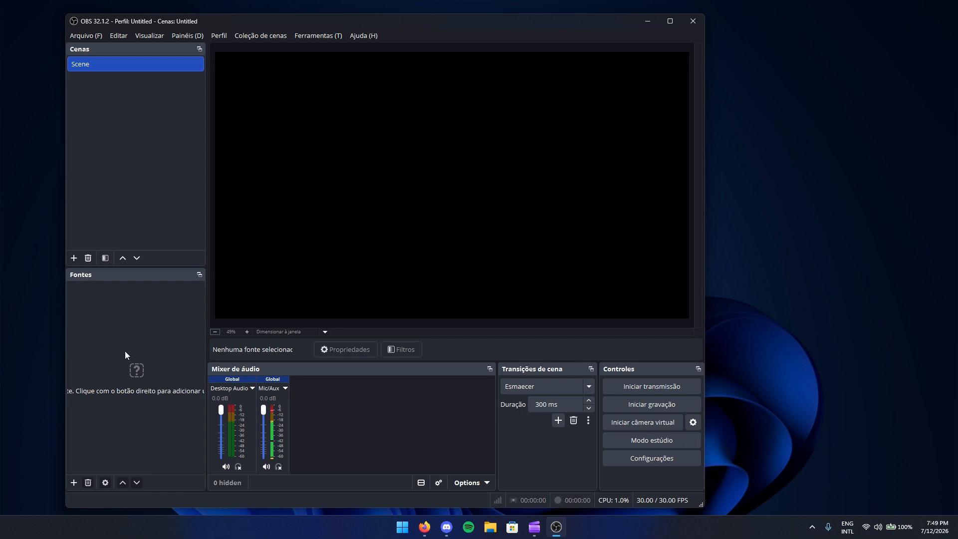
- Add a Captura de monitor source to the scene, keeping its default name
{"action": "right_click", "coordinate": [100, 319]}
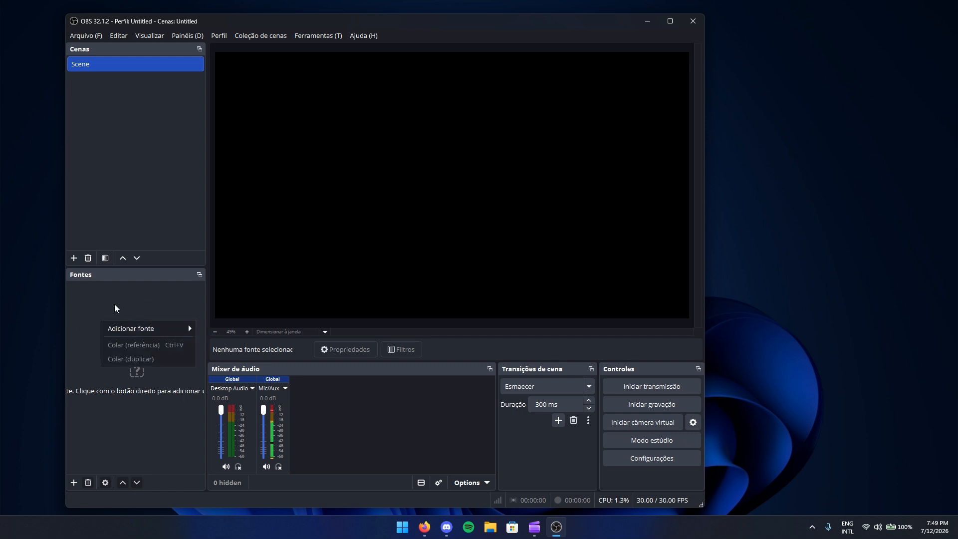
{"action": "mouse_move", "coordinate": [130, 330]}
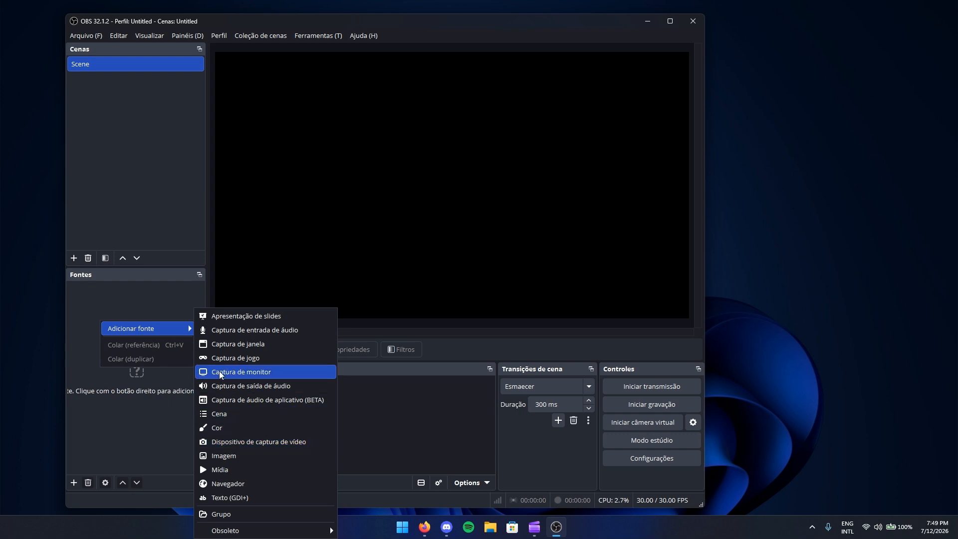
{"action": "left_click", "coordinate": [280, 373]}
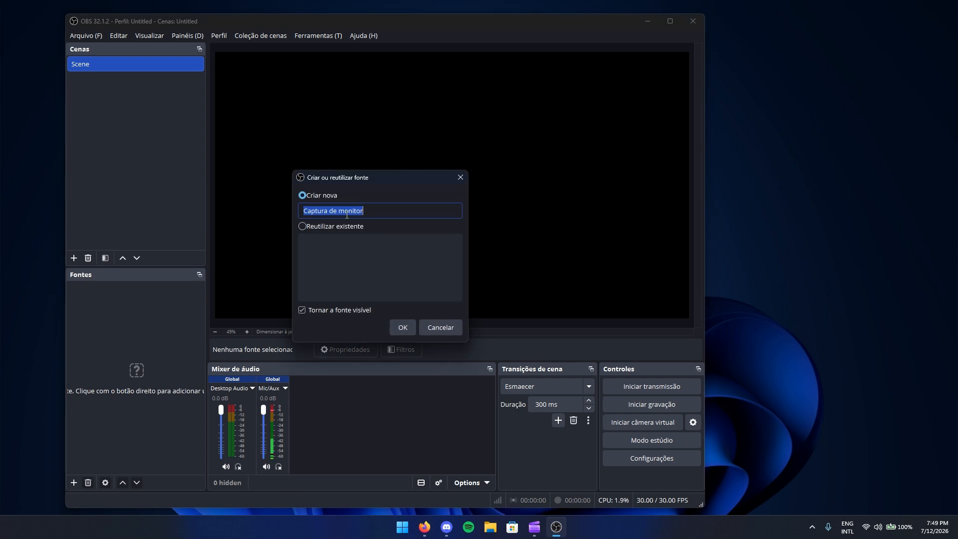
{"action": "left_click_drag", "start_coordinate": [370, 212], "coordinate": [324, 210]}
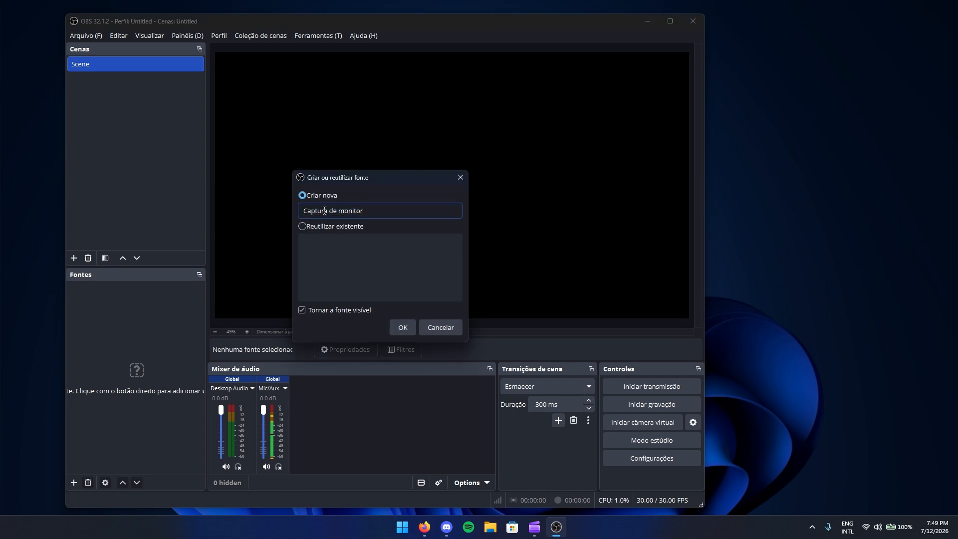
{"action": "left_click", "coordinate": [402, 327]}
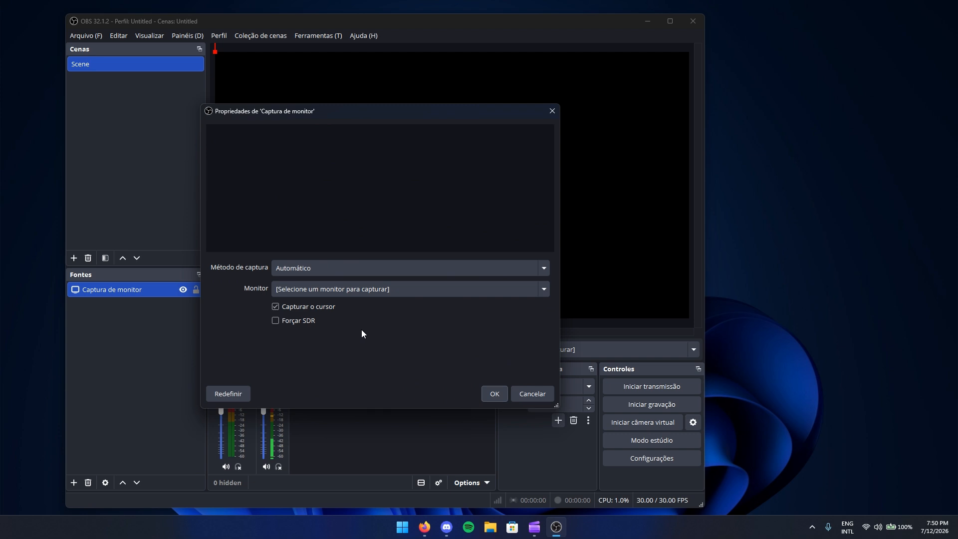
- Leave the capture method on Automático and select monitor 24G4 (Monitor principal)
{"action": "left_click", "coordinate": [284, 267]}
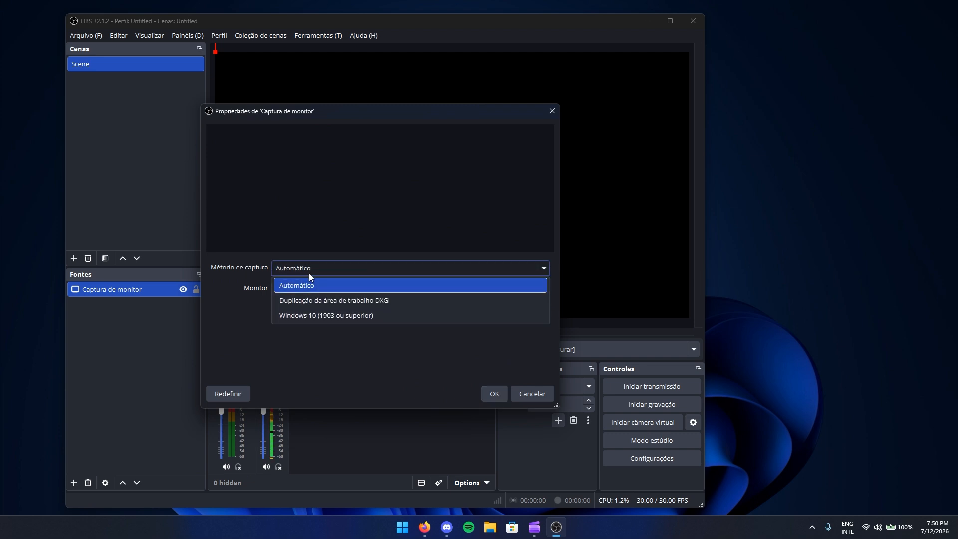
{"action": "left_click", "coordinate": [297, 282]}
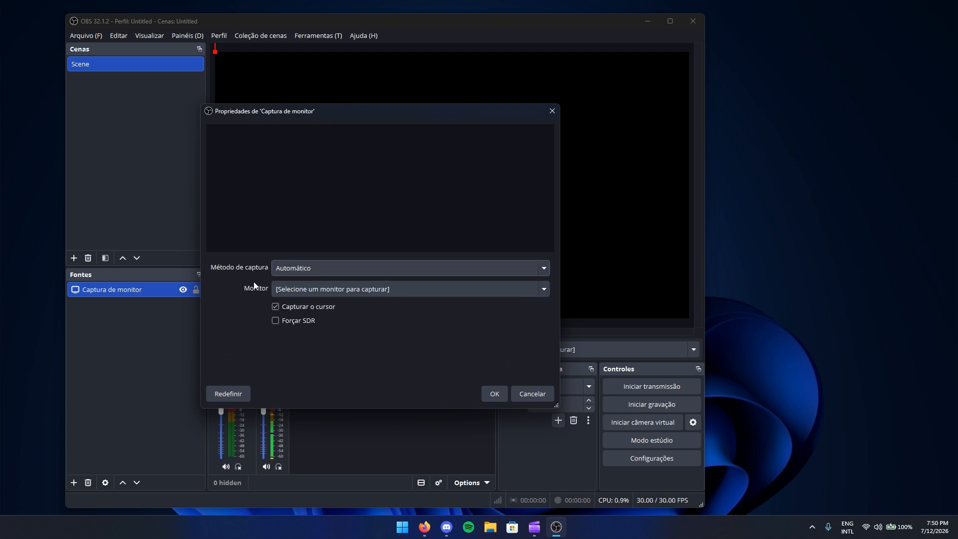
{"action": "left_click", "coordinate": [294, 290]}
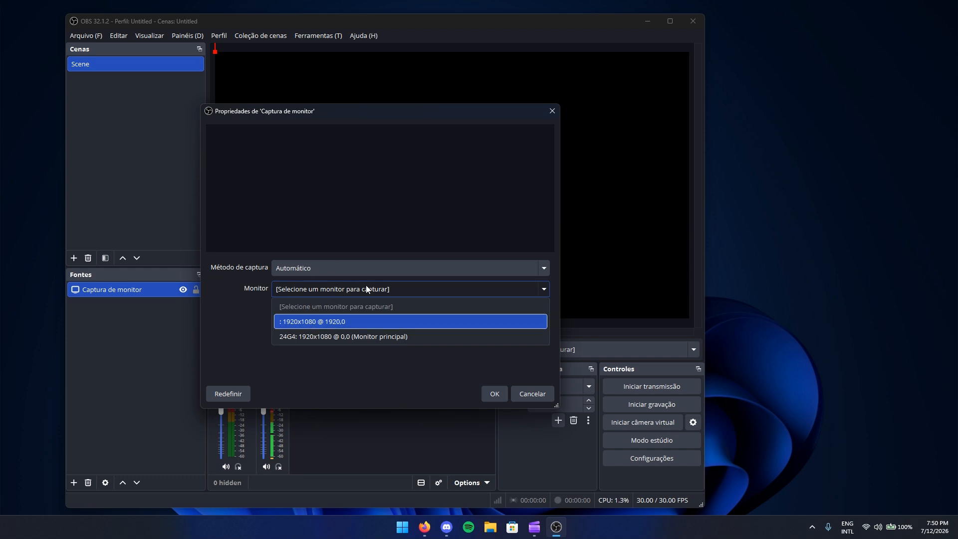
{"action": "left_click", "coordinate": [297, 335]}
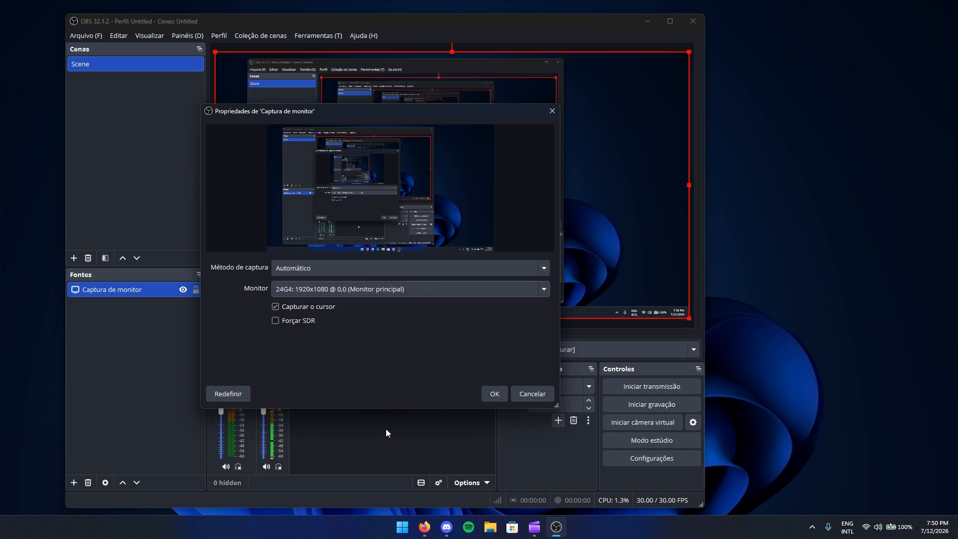
{"action": "left_click_drag", "start_coordinate": [278, 111], "coordinate": [275, 101]}
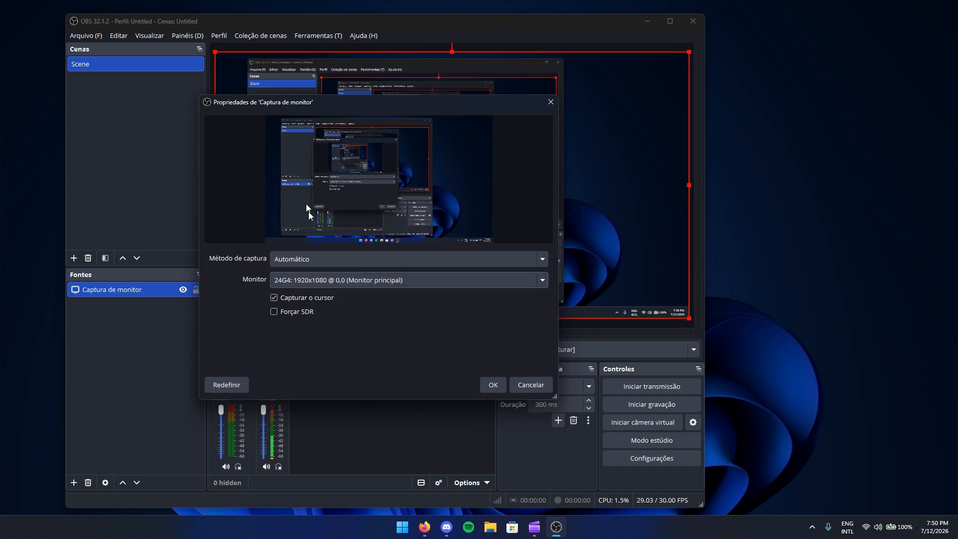
{"action": "left_click", "coordinate": [273, 298]}
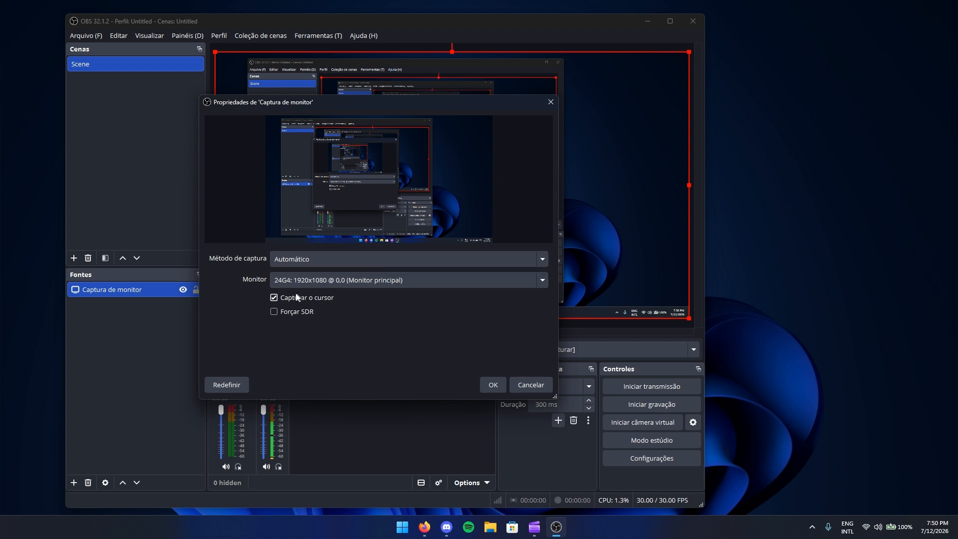
{"action": "left_click", "coordinate": [274, 297]}
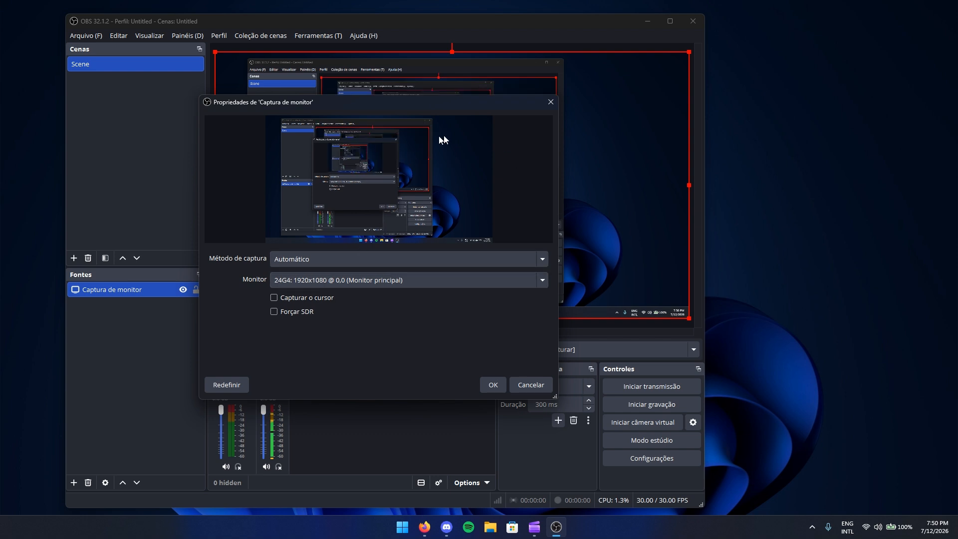
{"action": "left_click", "coordinate": [274, 297]}
- Confirm the Captura de monitor properties and reposition the OBS window
{"action": "left_click", "coordinate": [492, 385]}
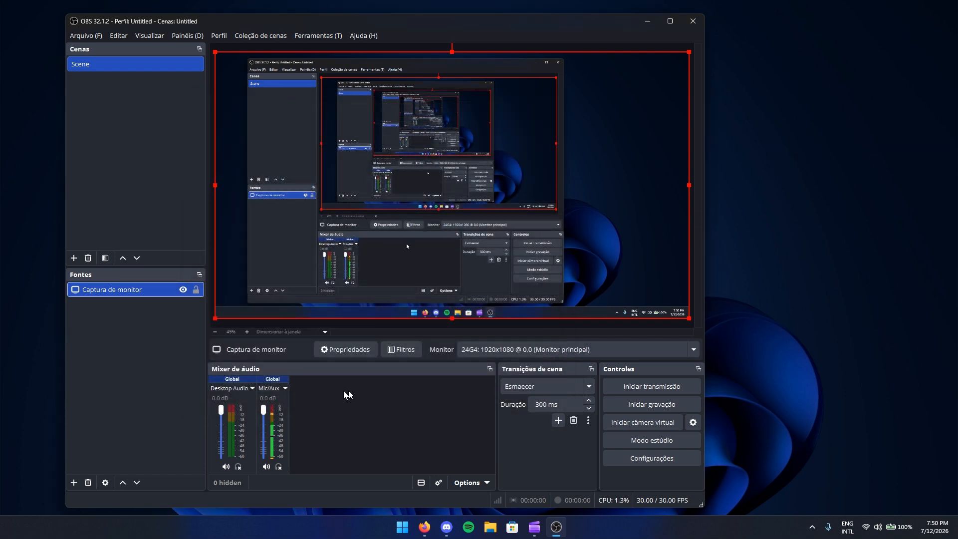
{"action": "left_click_drag", "start_coordinate": [224, 21], "coordinate": [225, 32]}
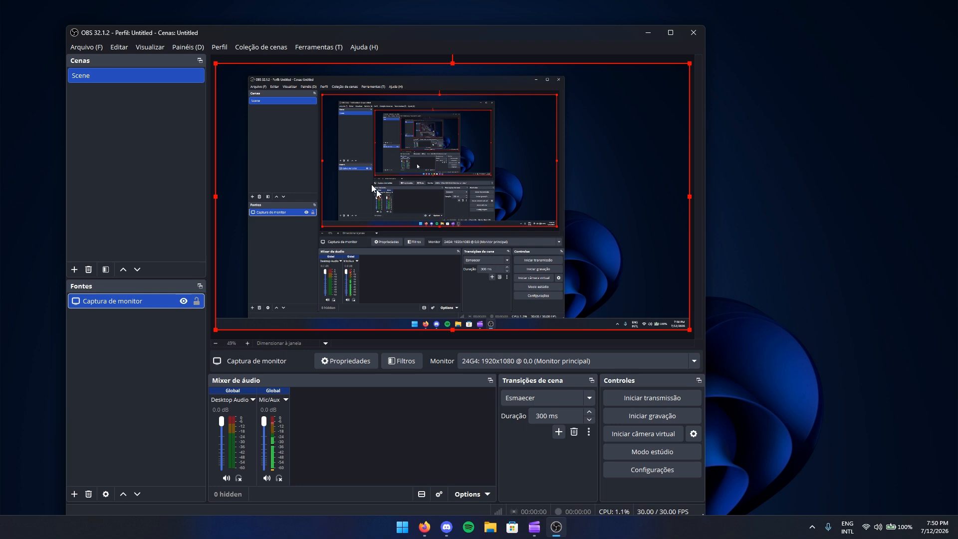
{"action": "left_click_drag", "start_coordinate": [373, 36], "coordinate": [384, 44]}
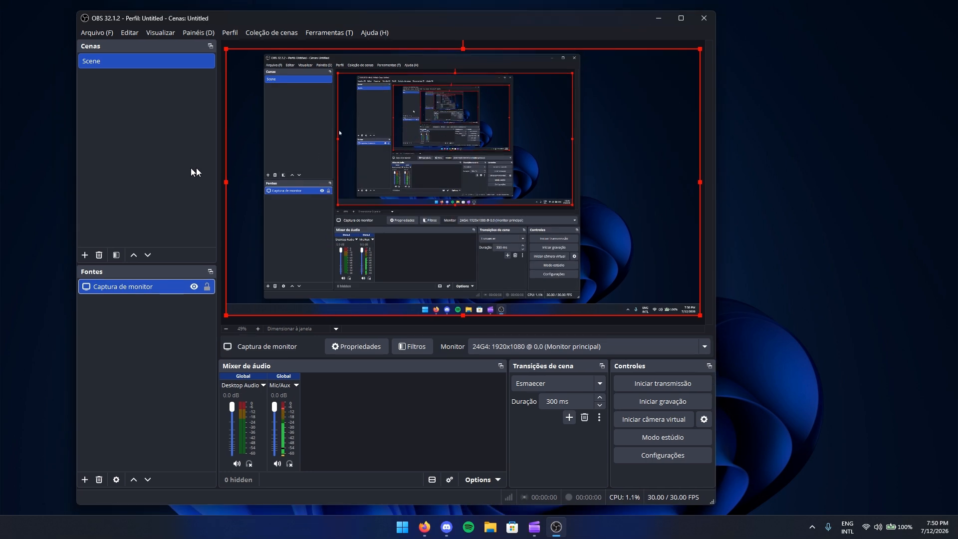
- Rename the scene 'Scene' to 'Primeira gravacao'
{"action": "right_click", "coordinate": [97, 63]}
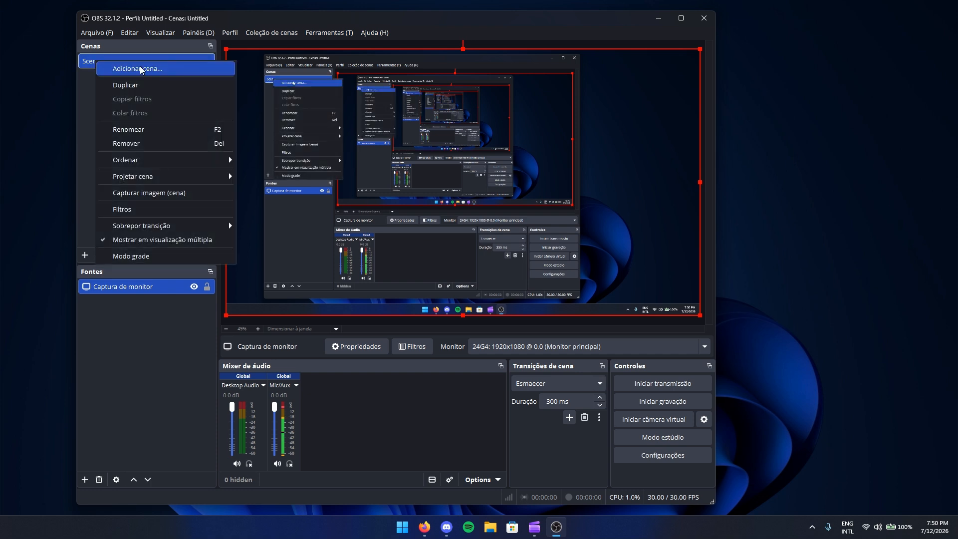
{"action": "left_click", "coordinate": [132, 131]}
{"action": "type", "text": "Pri"}
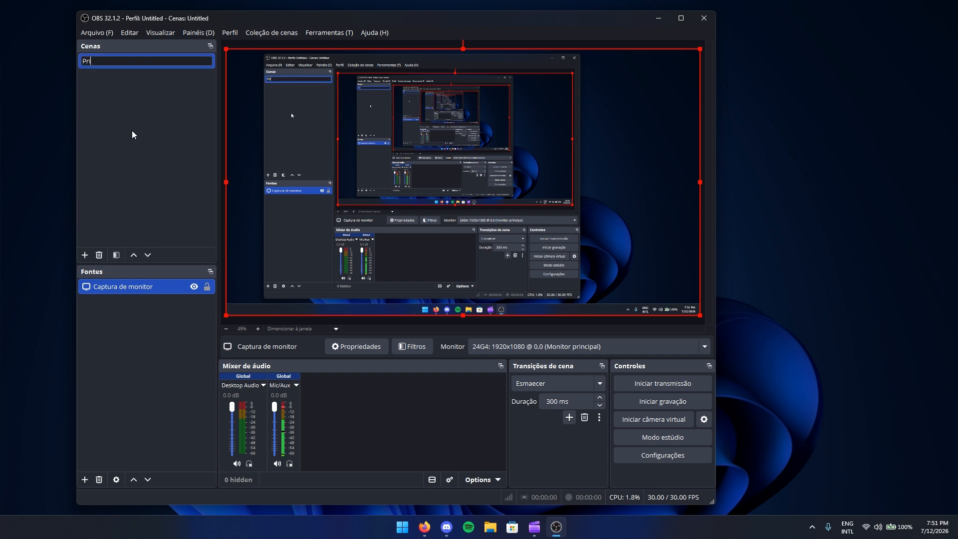
{"action": "type", "text": "meira gravacao"}
{"action": "key", "text": "Return"}
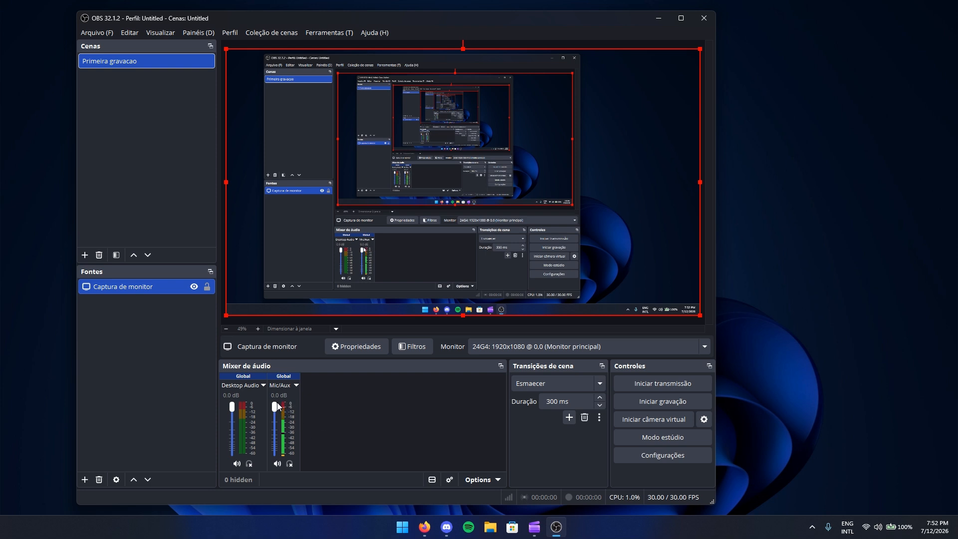
{"action": "left_click_drag", "start_coordinate": [275, 406], "coordinate": [274, 442]}
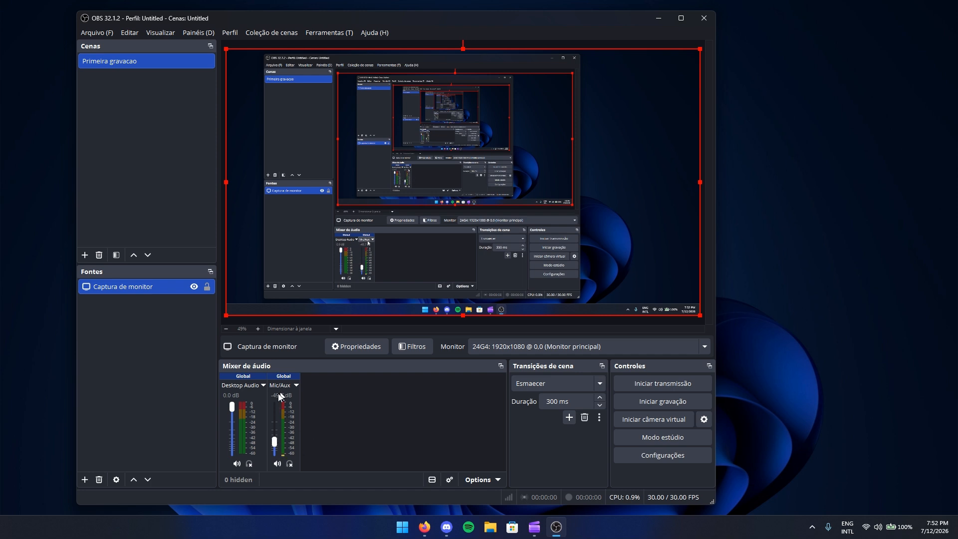
{"action": "left_click_drag", "start_coordinate": [278, 445], "coordinate": [275, 405]}
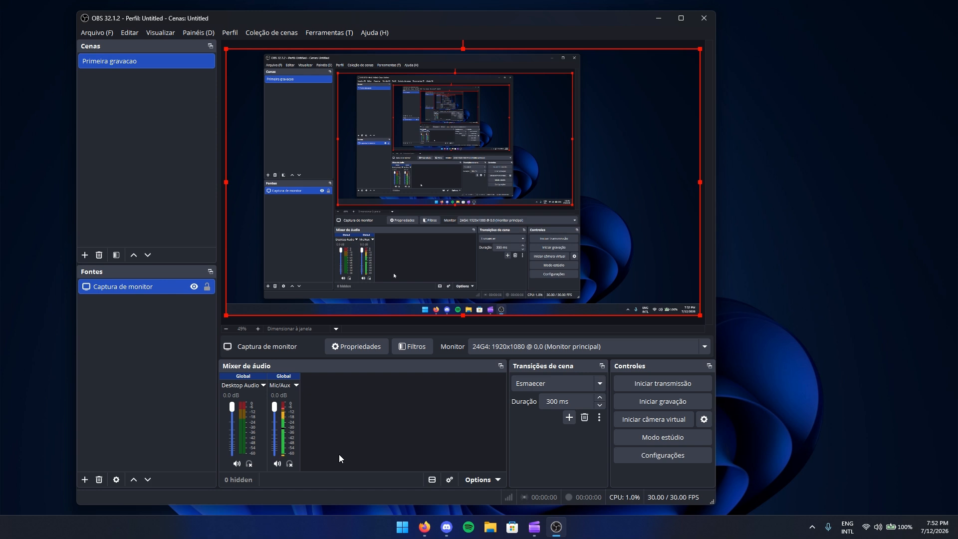
{"action": "left_click", "coordinate": [287, 387]}
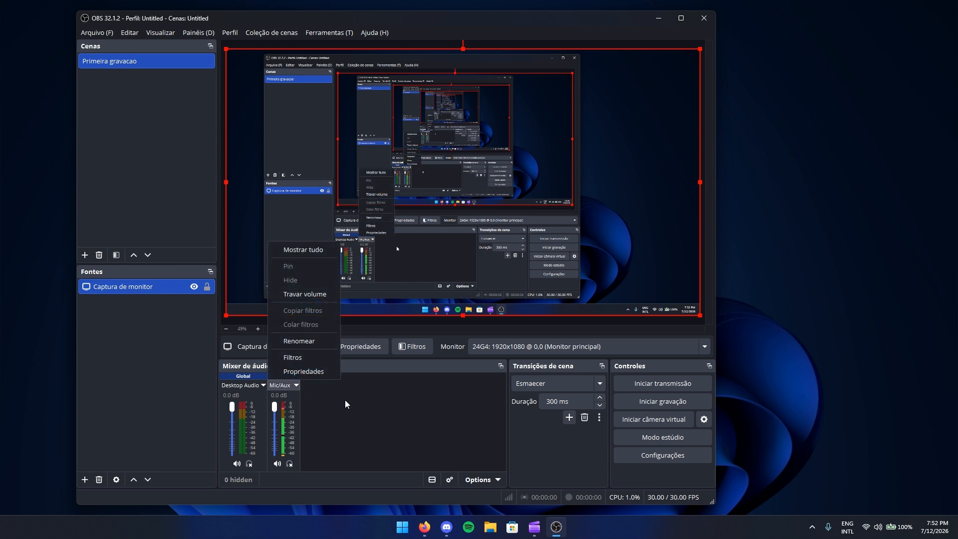
- Choose Padrão as the Dispositivo in the Mic/Aux properties and confirm
{"action": "left_click", "coordinate": [295, 374]}
{"action": "left_click", "coordinate": [286, 138]}
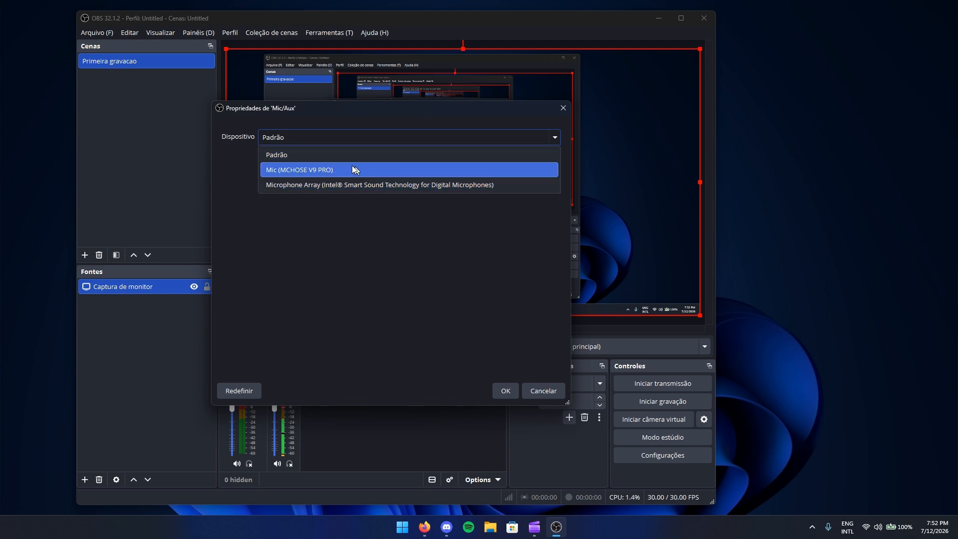
{"action": "left_click", "coordinate": [283, 160]}
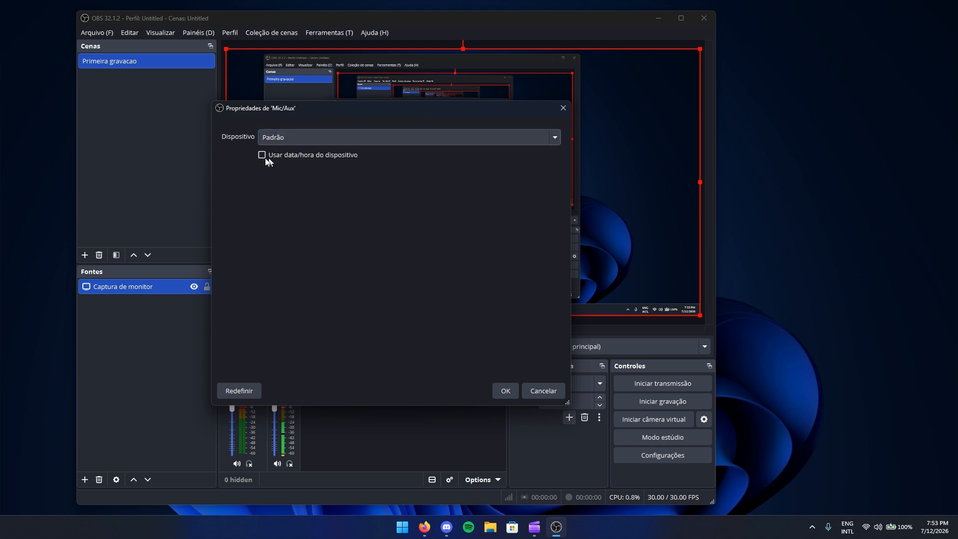
{"action": "left_click", "coordinate": [505, 391]}
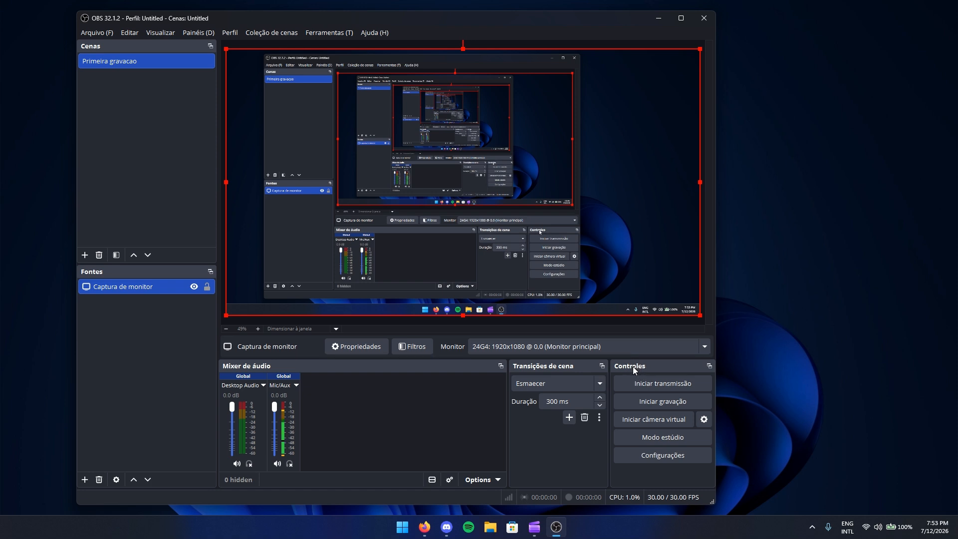
- Start recording with Iniciar gravação, then minimize OBS while it keeps recording
{"action": "left_click", "coordinate": [652, 403]}
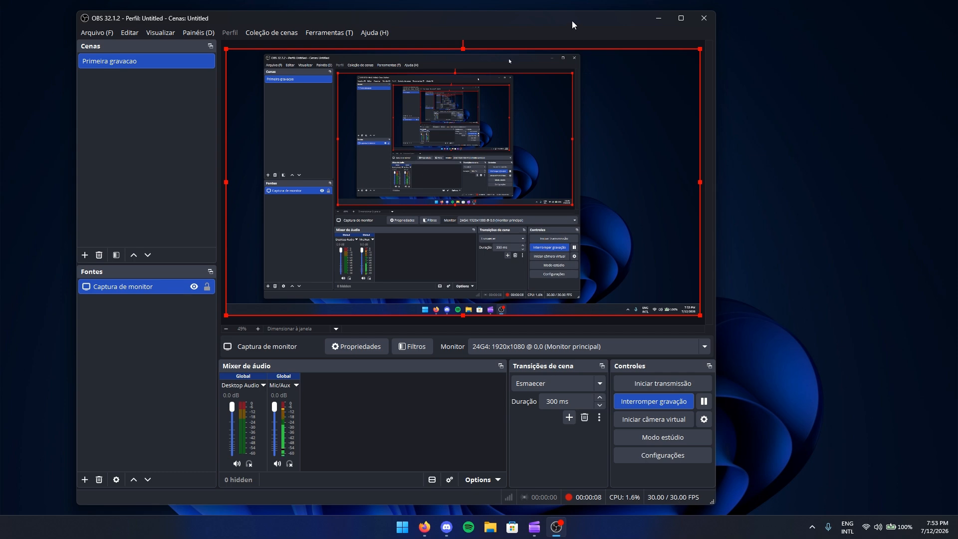
{"action": "left_click_drag", "start_coordinate": [571, 20], "coordinate": [483, 28]}
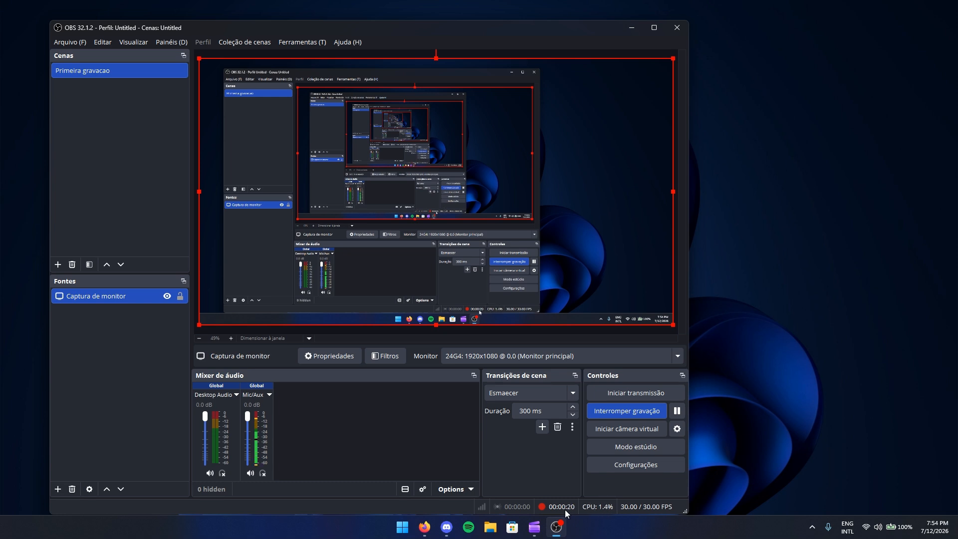
{"action": "left_click", "coordinate": [630, 28]}
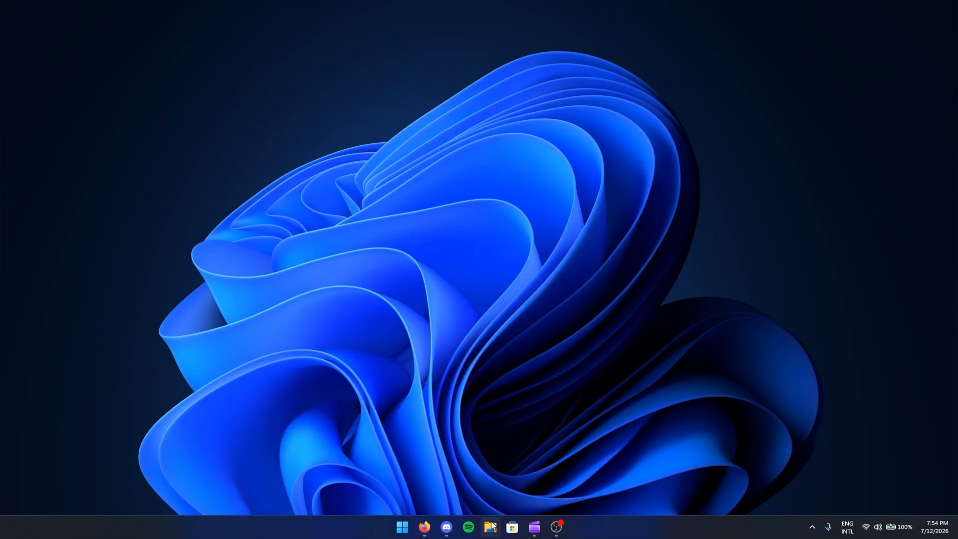
- Check the Videos folder in File Explorer, then return to OBS while it keeps recording
{"action": "left_click", "coordinate": [491, 525]}
{"action": "left_click", "coordinate": [380, 274]}
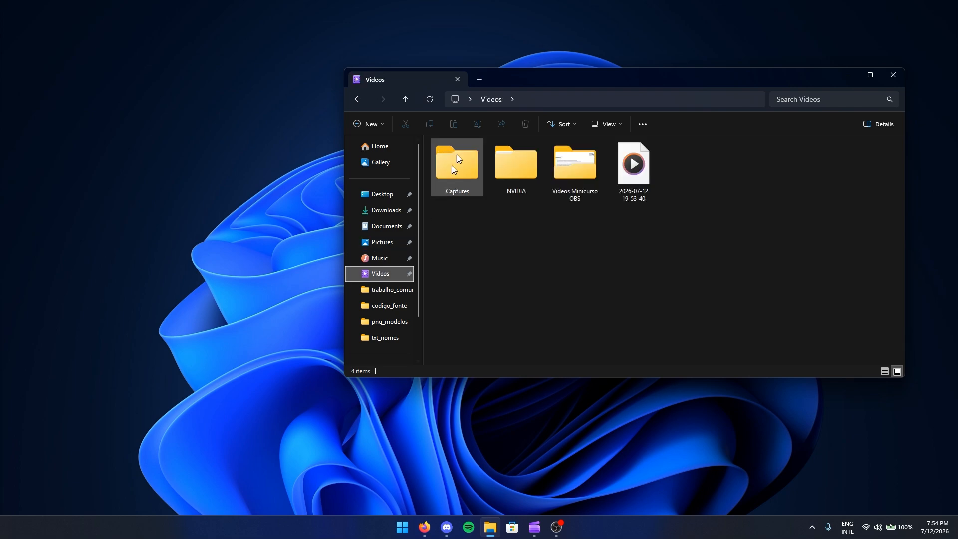
{"action": "left_click_drag", "start_coordinate": [513, 81], "coordinate": [258, 120]}
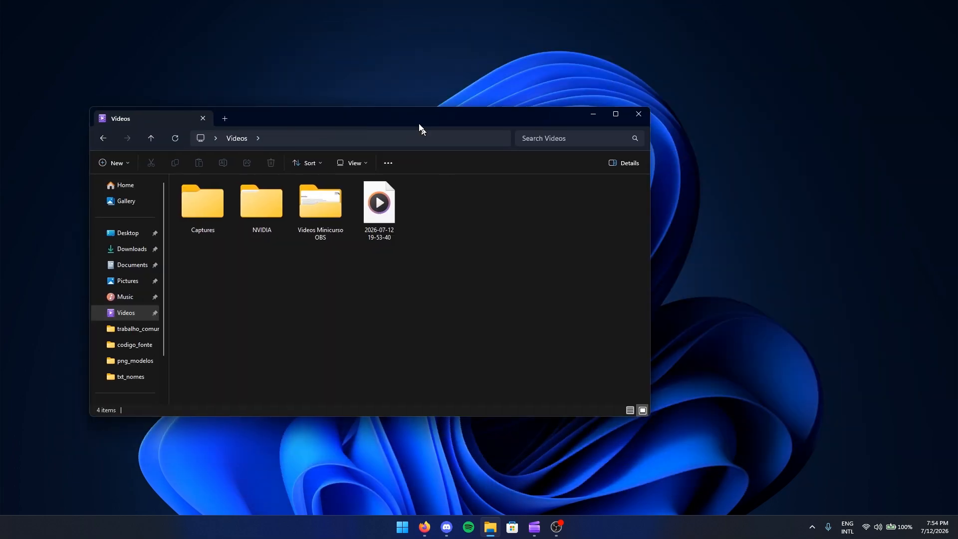
{"action": "left_click_drag", "start_coordinate": [418, 129], "coordinate": [393, 152]}
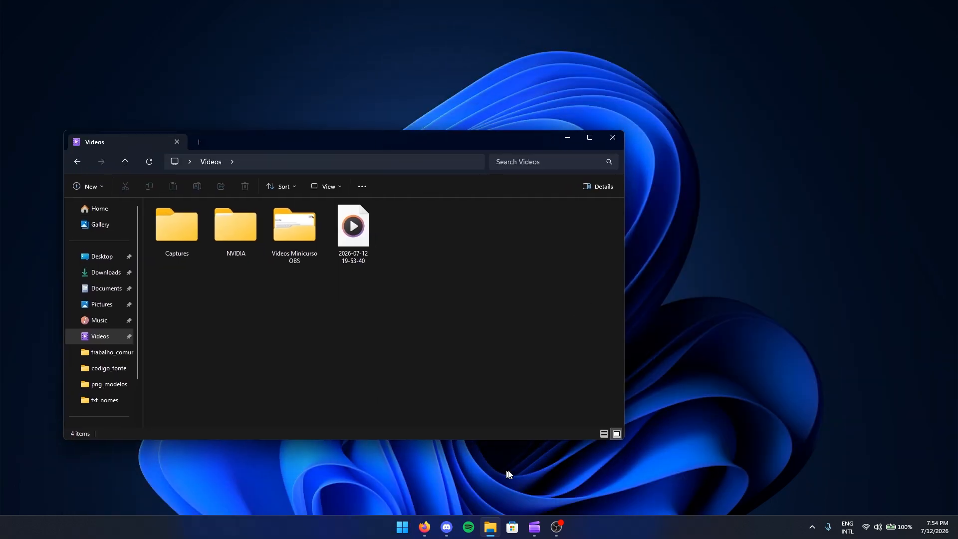
{"action": "left_click", "coordinate": [548, 532]}
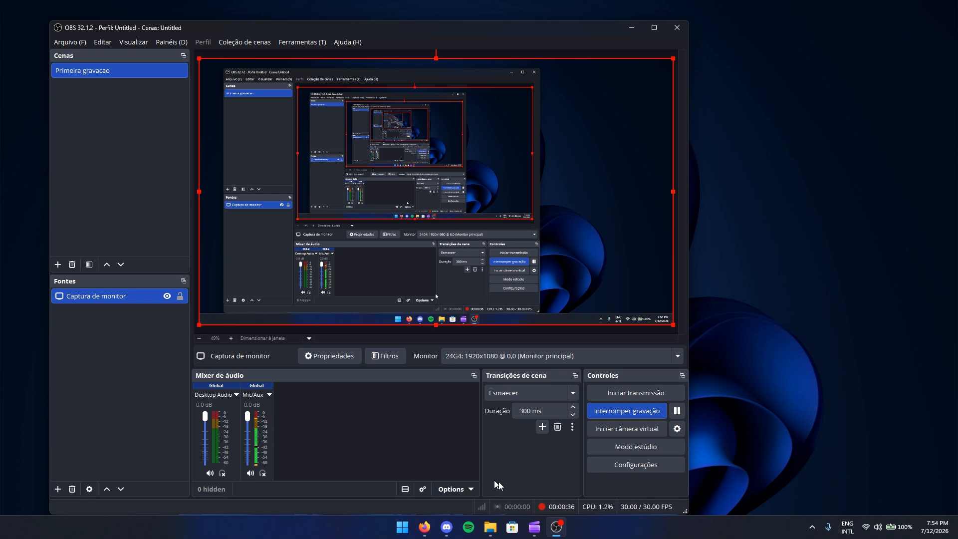
{"action": "left_click", "coordinate": [618, 409]}
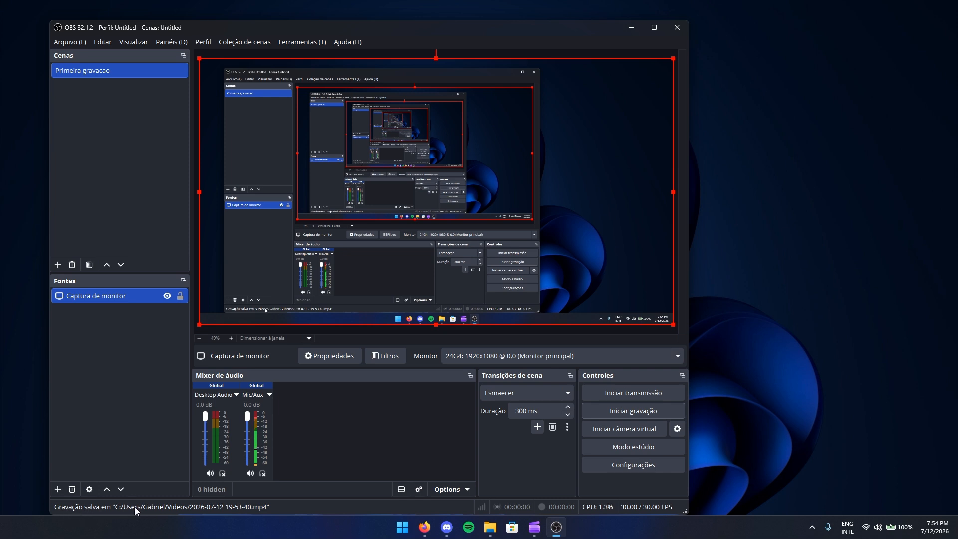
{"action": "left_click", "coordinate": [234, 507]}
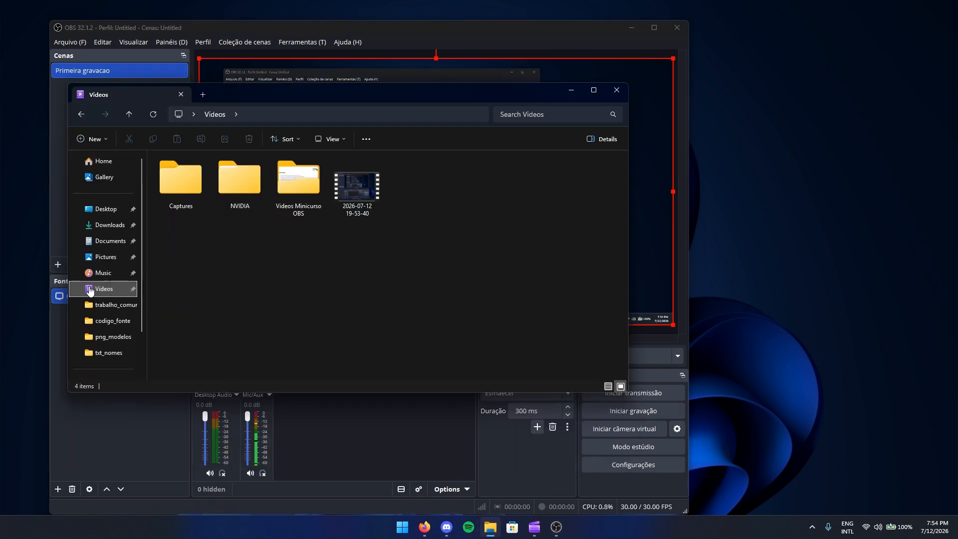
{"action": "left_click", "coordinate": [344, 197]}
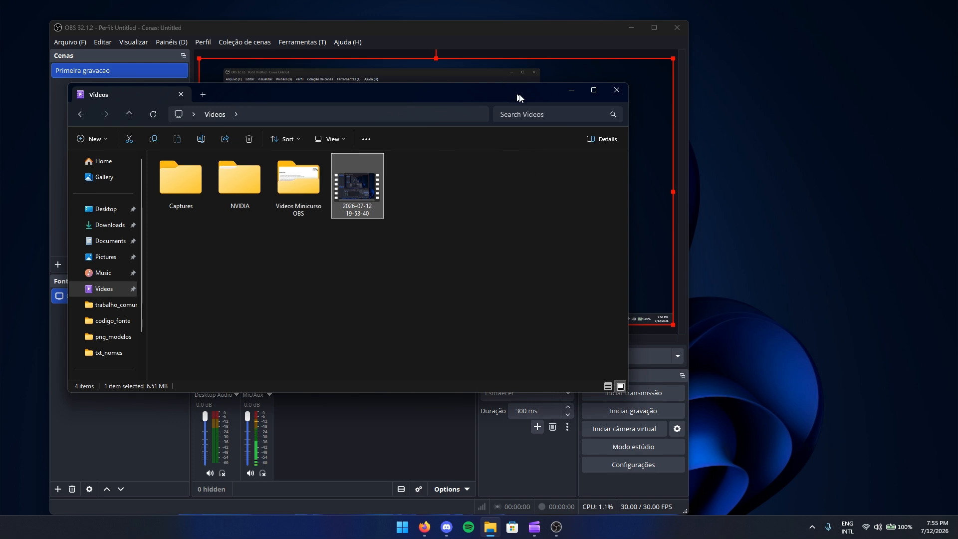
{"action": "left_click", "coordinate": [571, 90]}
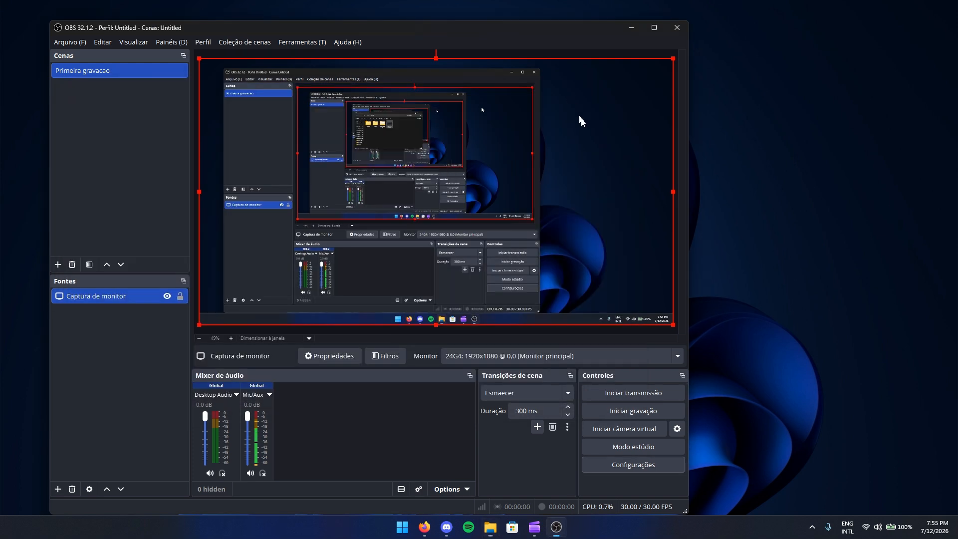
- Point the Saída recording path (Caminho de gravação) to Videos and close settings with OK
{"action": "left_click", "coordinate": [637, 468]}
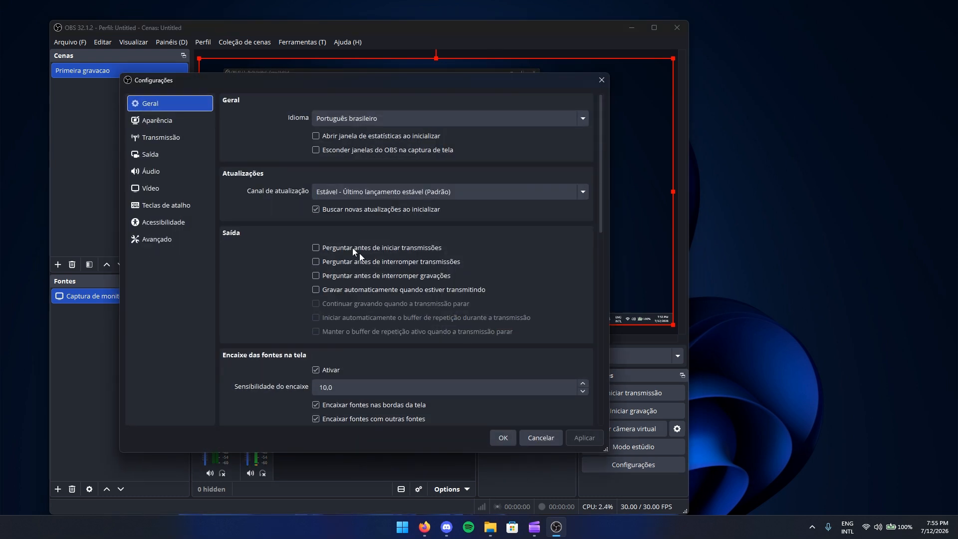
{"action": "left_click", "coordinate": [148, 155]}
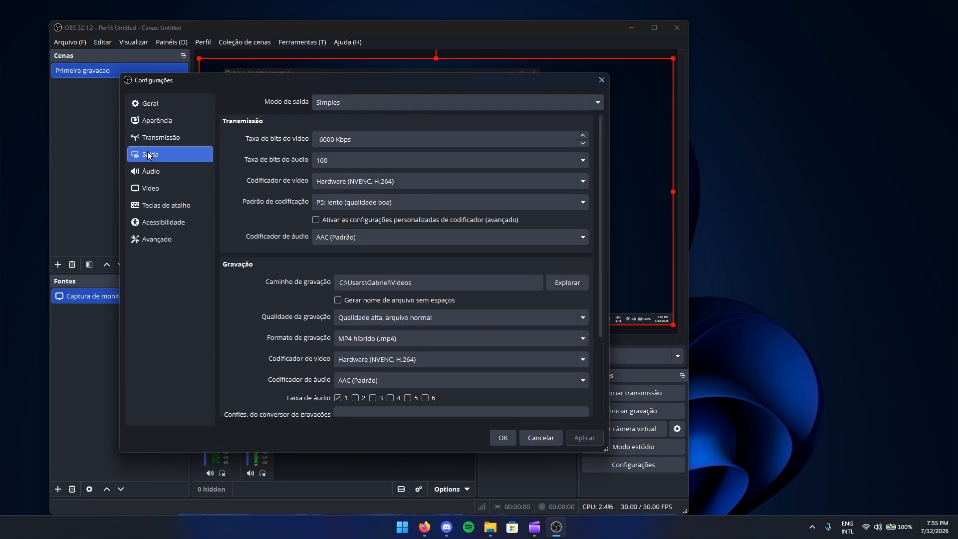
{"action": "scroll", "coordinate": [239, 282], "scroll_direction": "down", "scroll_amount": 1}
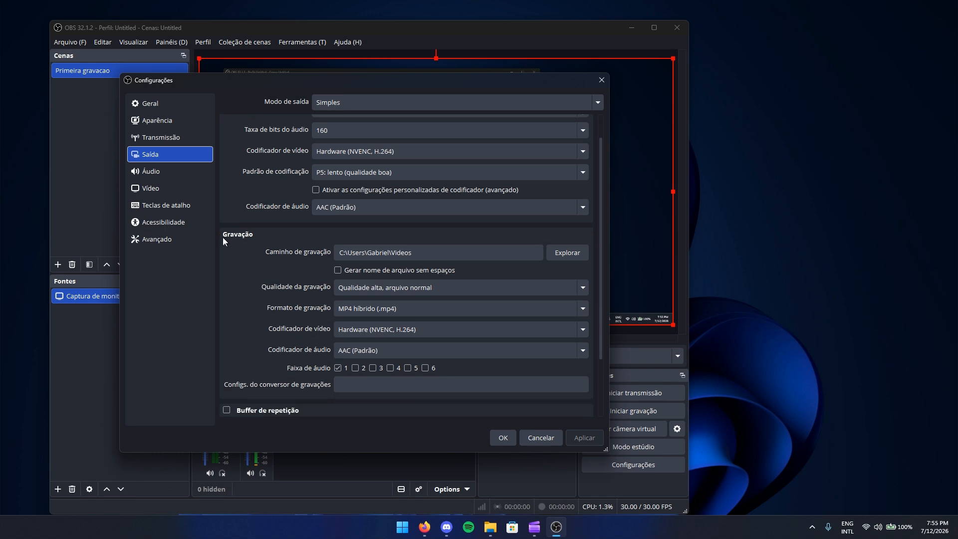
{"action": "left_click", "coordinate": [566, 254]}
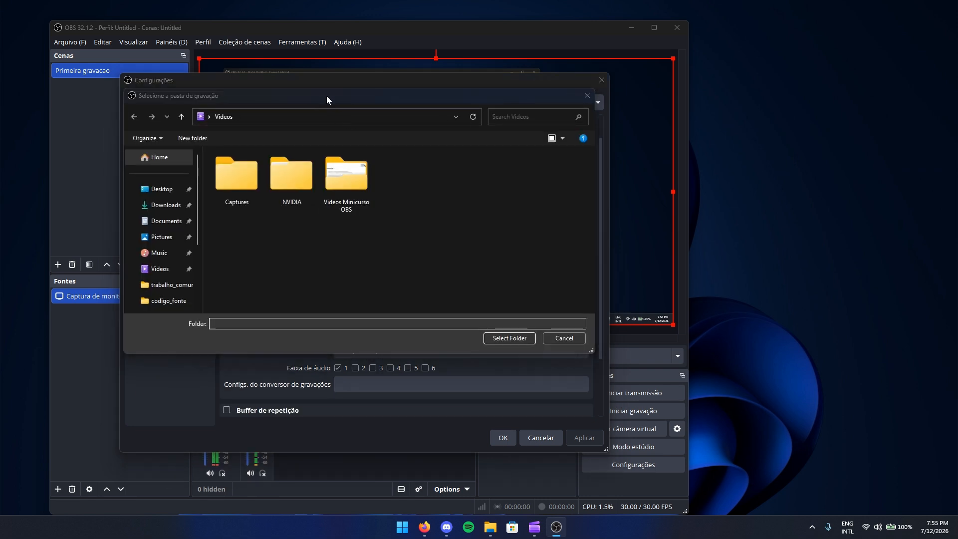
{"action": "left_click_drag", "start_coordinate": [326, 95], "coordinate": [404, 101]}
{"action": "scroll", "coordinate": [229, 240], "scroll_direction": "down", "scroll_amount": 2}
{"action": "scroll", "coordinate": [229, 240], "scroll_direction": "up", "scroll_amount": 3}
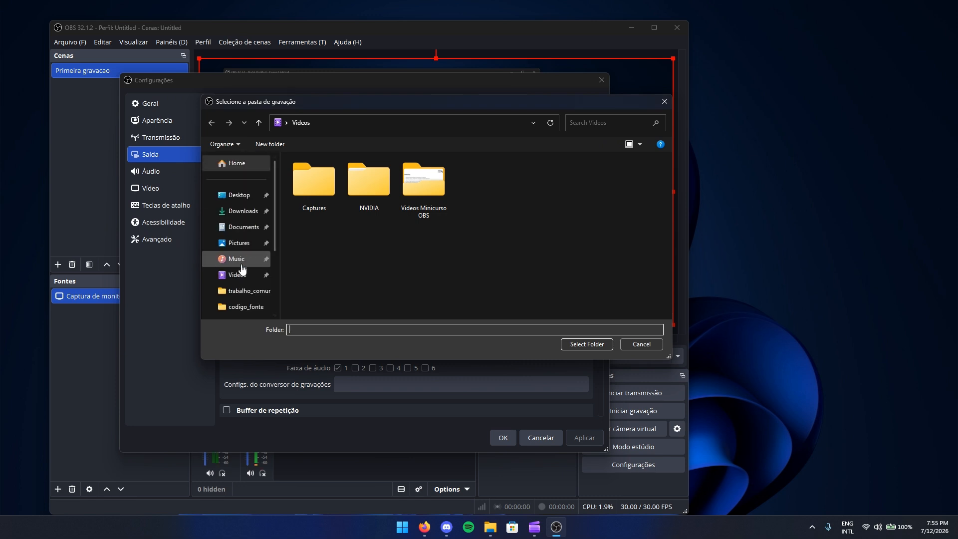
{"action": "left_click", "coordinate": [239, 274]}
{"action": "left_click", "coordinate": [628, 345]}
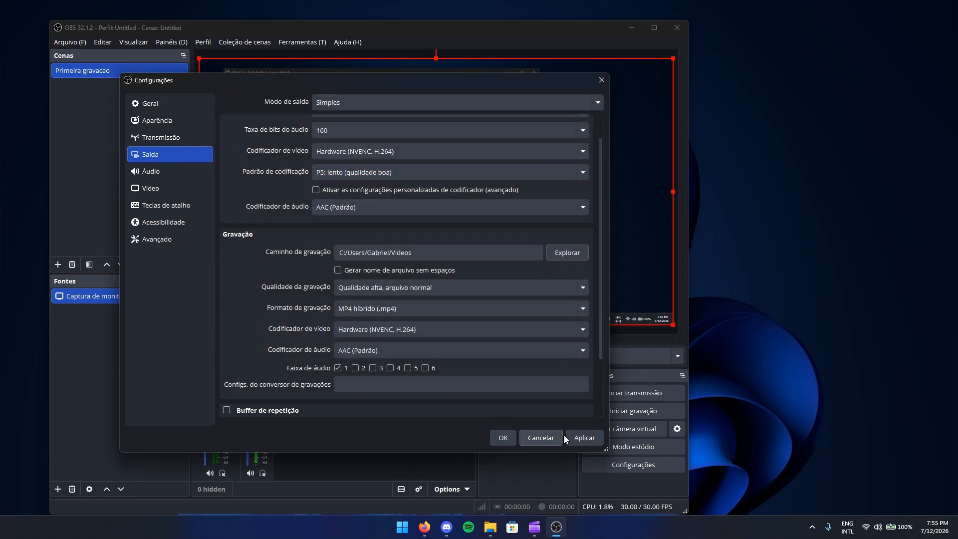
{"action": "left_click", "coordinate": [500, 438]}
{"action": "left_click", "coordinate": [491, 527]}
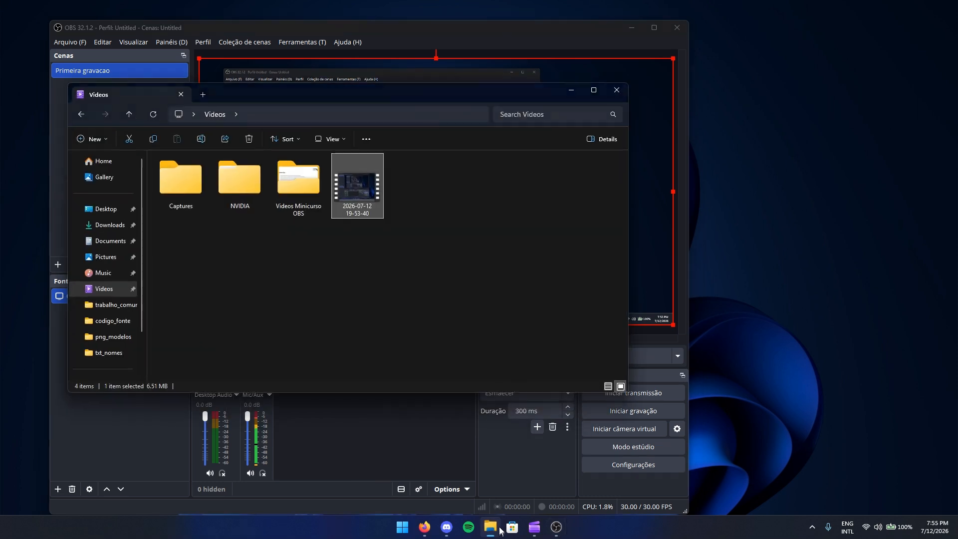
{"action": "double_click", "coordinate": [359, 184]}
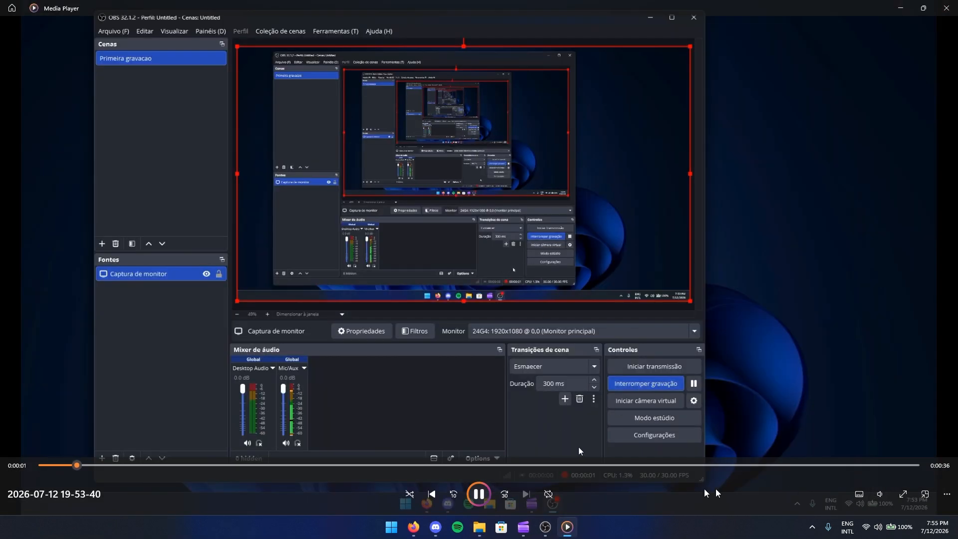
{"action": "left_click", "coordinate": [880, 494]}
{"action": "left_click_drag", "start_coordinate": [863, 468], "coordinate": [855, 471]}
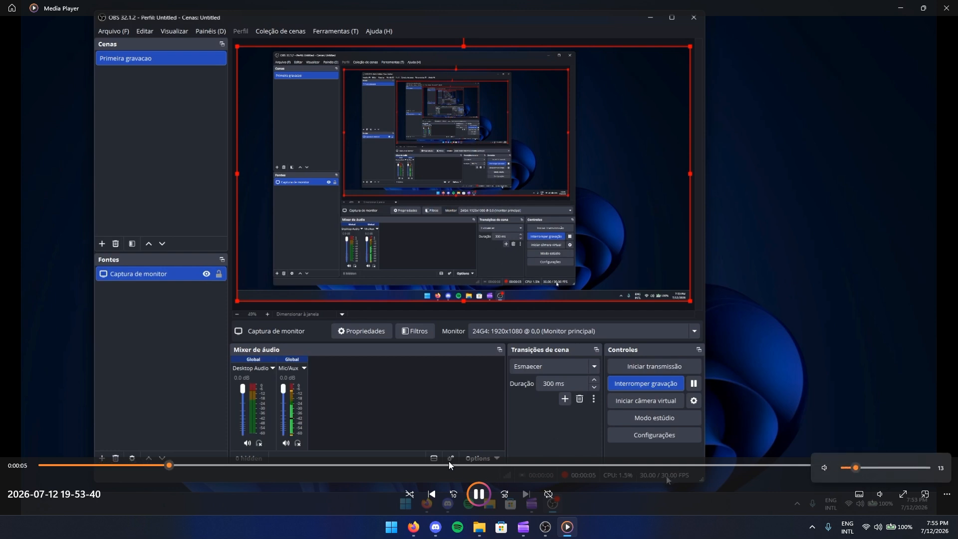
{"action": "left_click", "coordinate": [478, 494]}
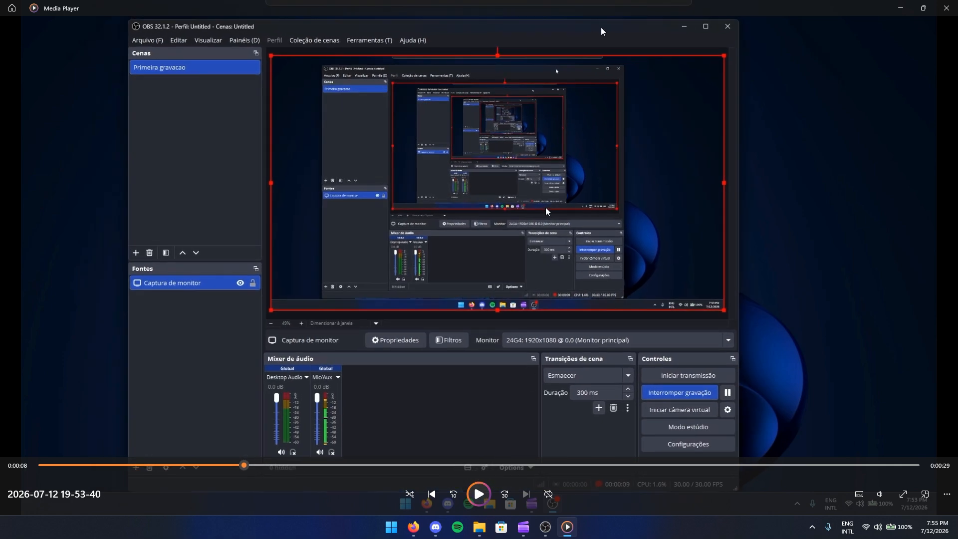
{"action": "left_click", "coordinate": [946, 8]}
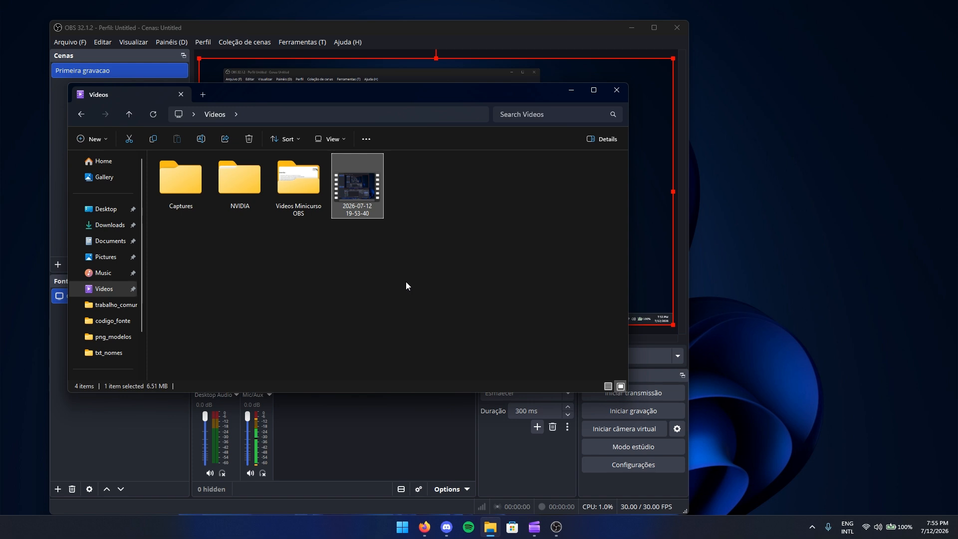
- Minimise File Explorer, nudge the OBS window right, and select the 'Primeira gravacao' scene
{"action": "left_click_drag", "start_coordinate": [420, 89], "coordinate": [497, 117]}
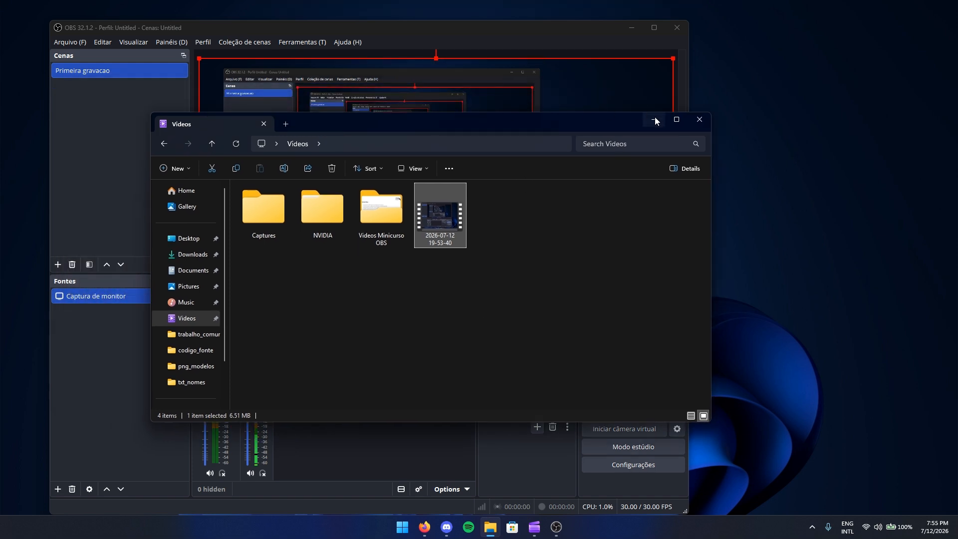
{"action": "left_click", "coordinate": [653, 116]}
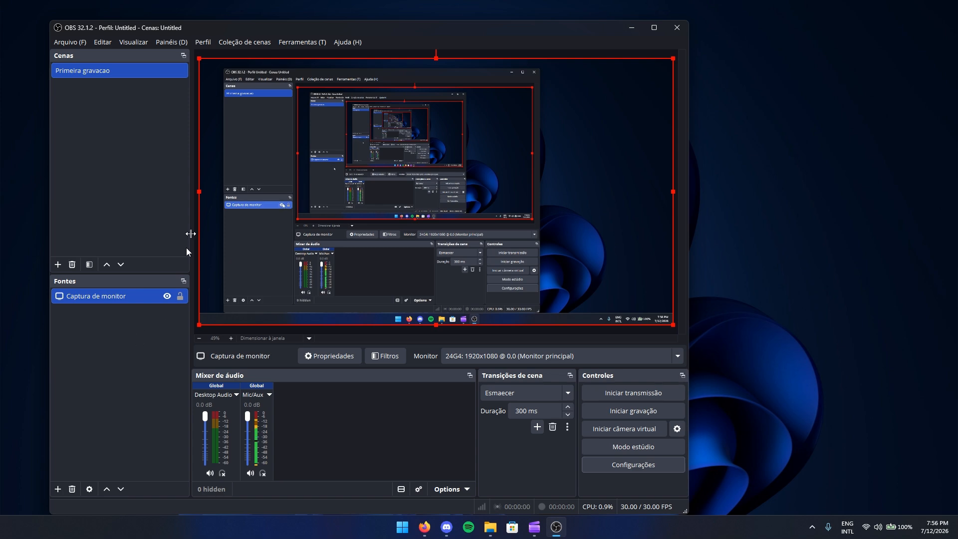
{"action": "left_click_drag", "start_coordinate": [235, 28], "coordinate": [274, 29]}
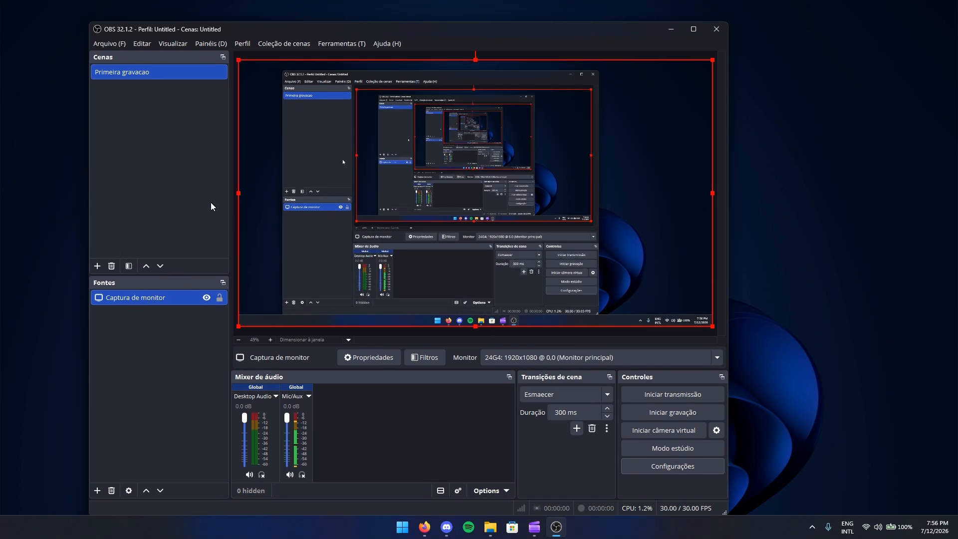
{"action": "left_click", "coordinate": [143, 185]}
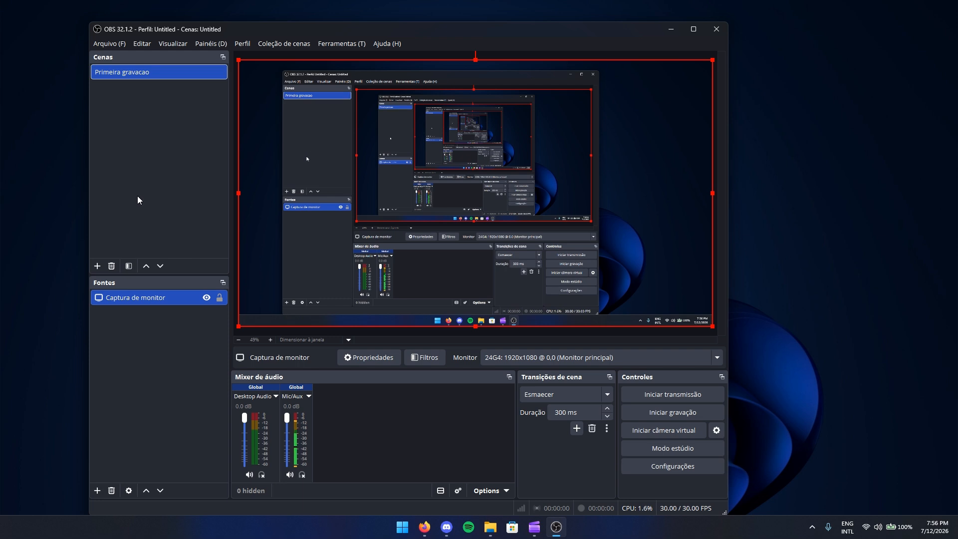